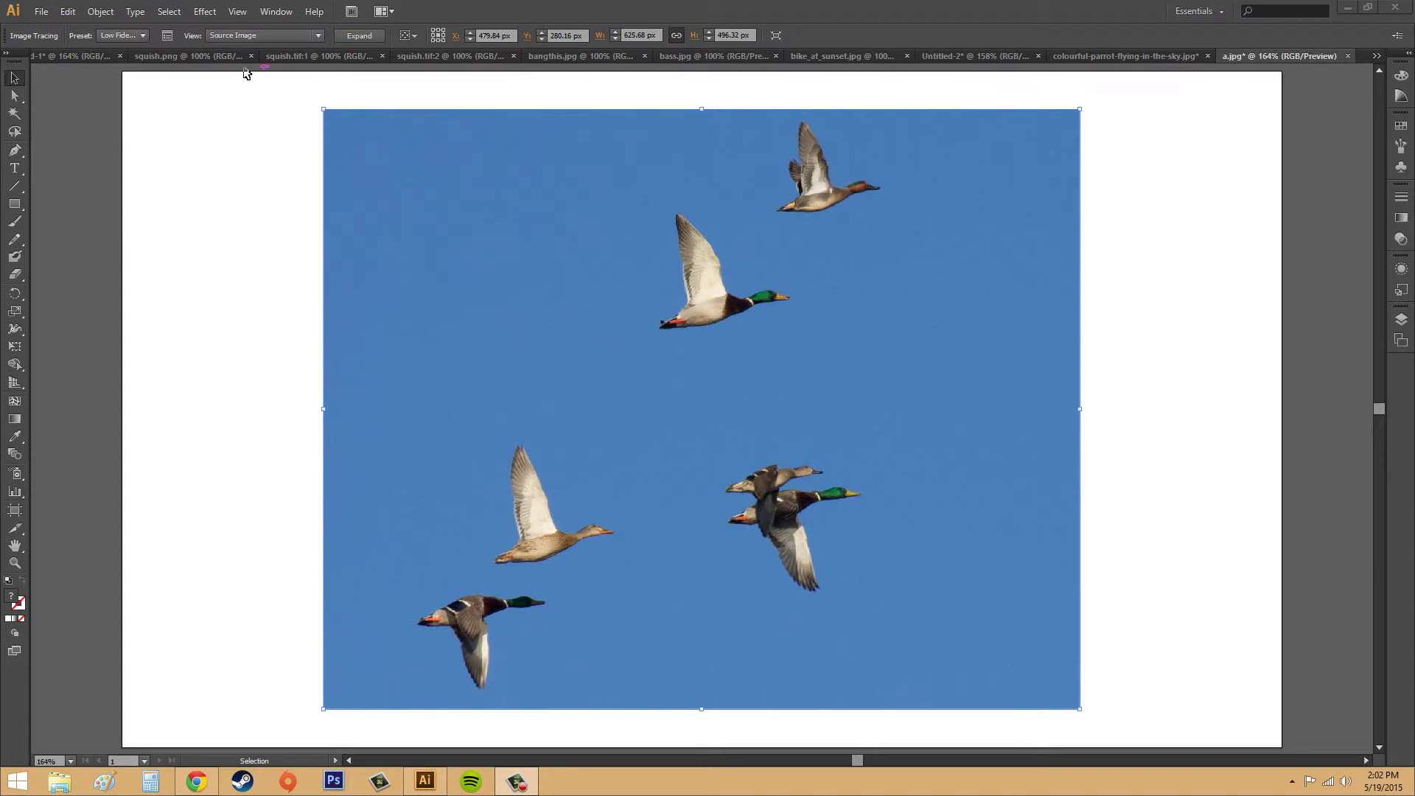
- Switch the trace view to Tracing Result to show the flat-colour Low Fidelity Photo ducks
click(245, 39)
click(244, 51)
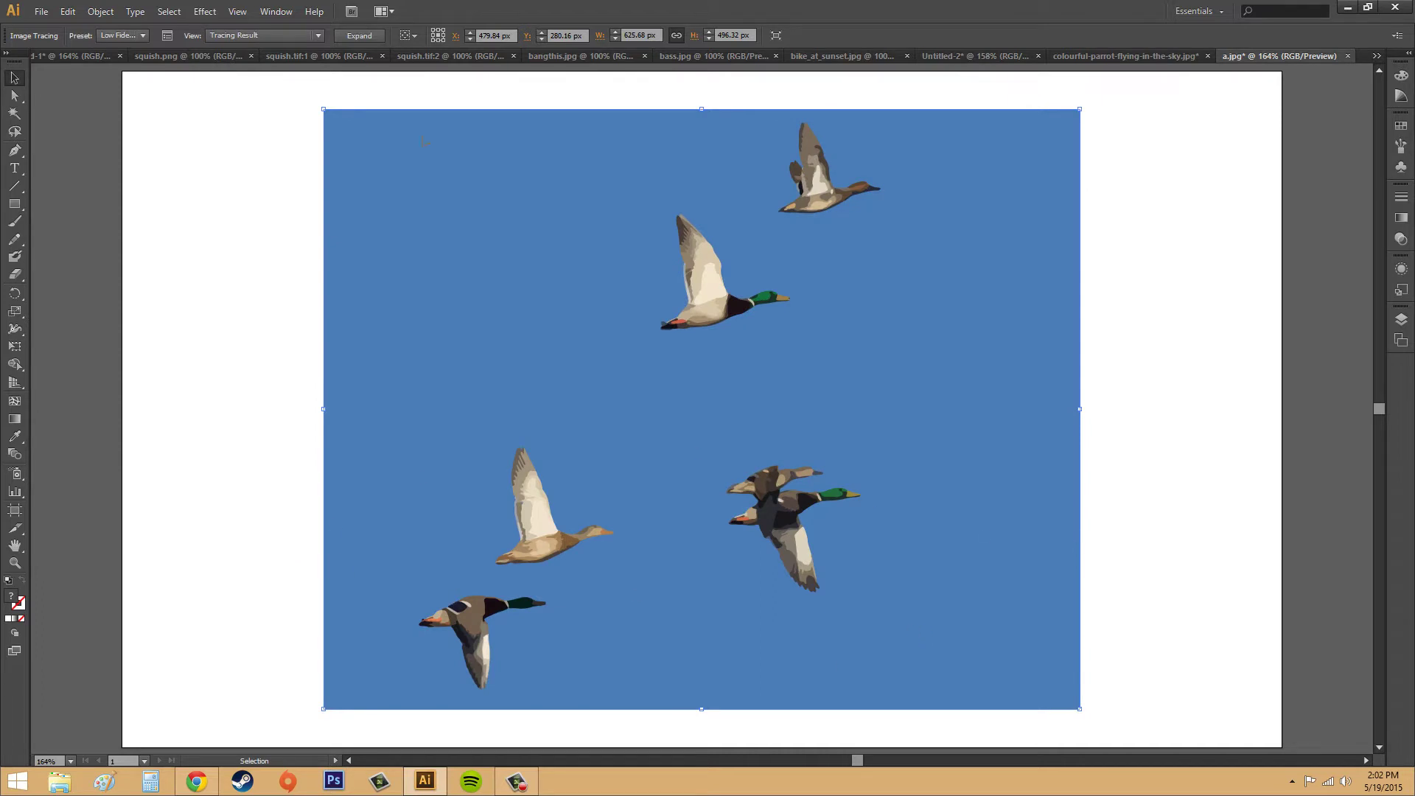
- Compare the trace by switching the view to Source Image and then back to Tracing Result
click(272, 34)
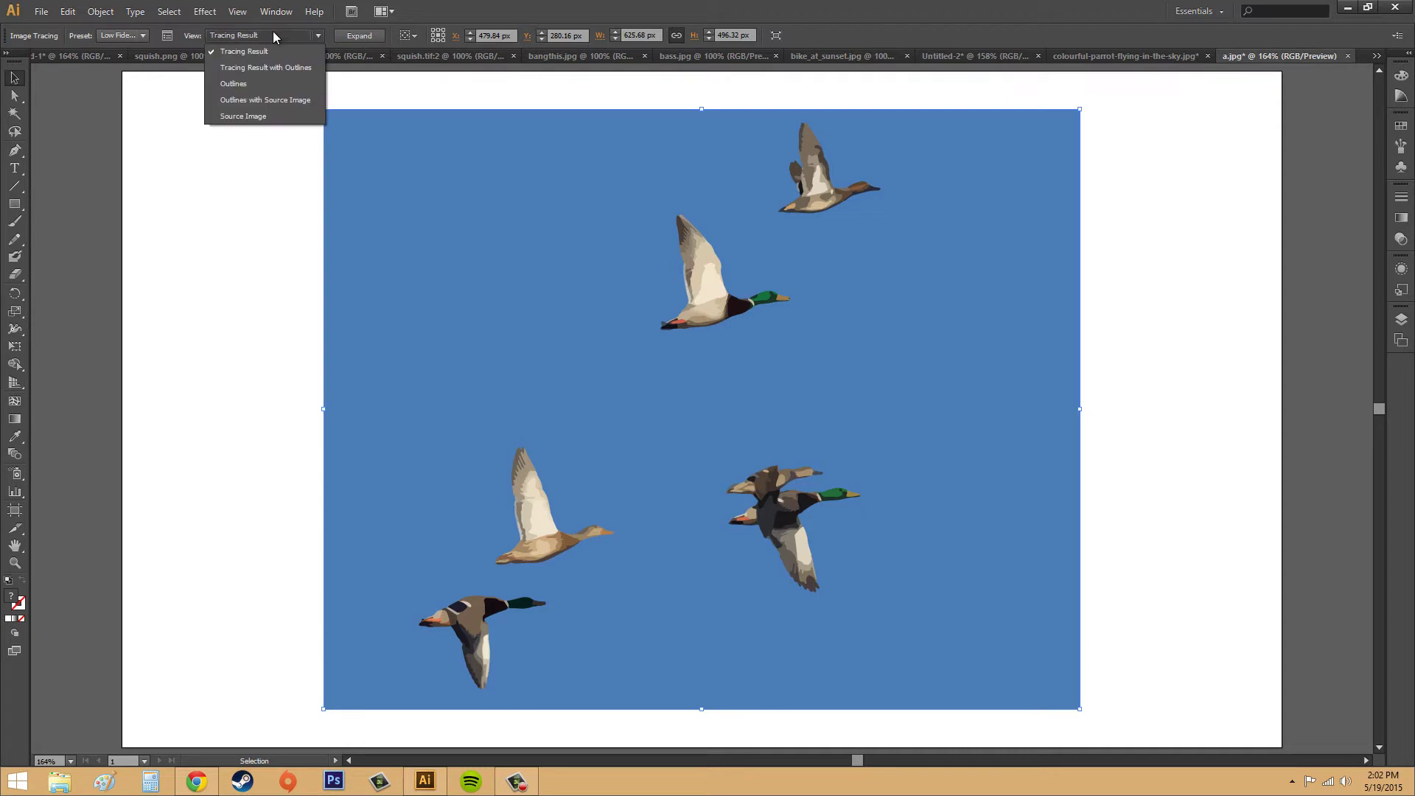
click(243, 116)
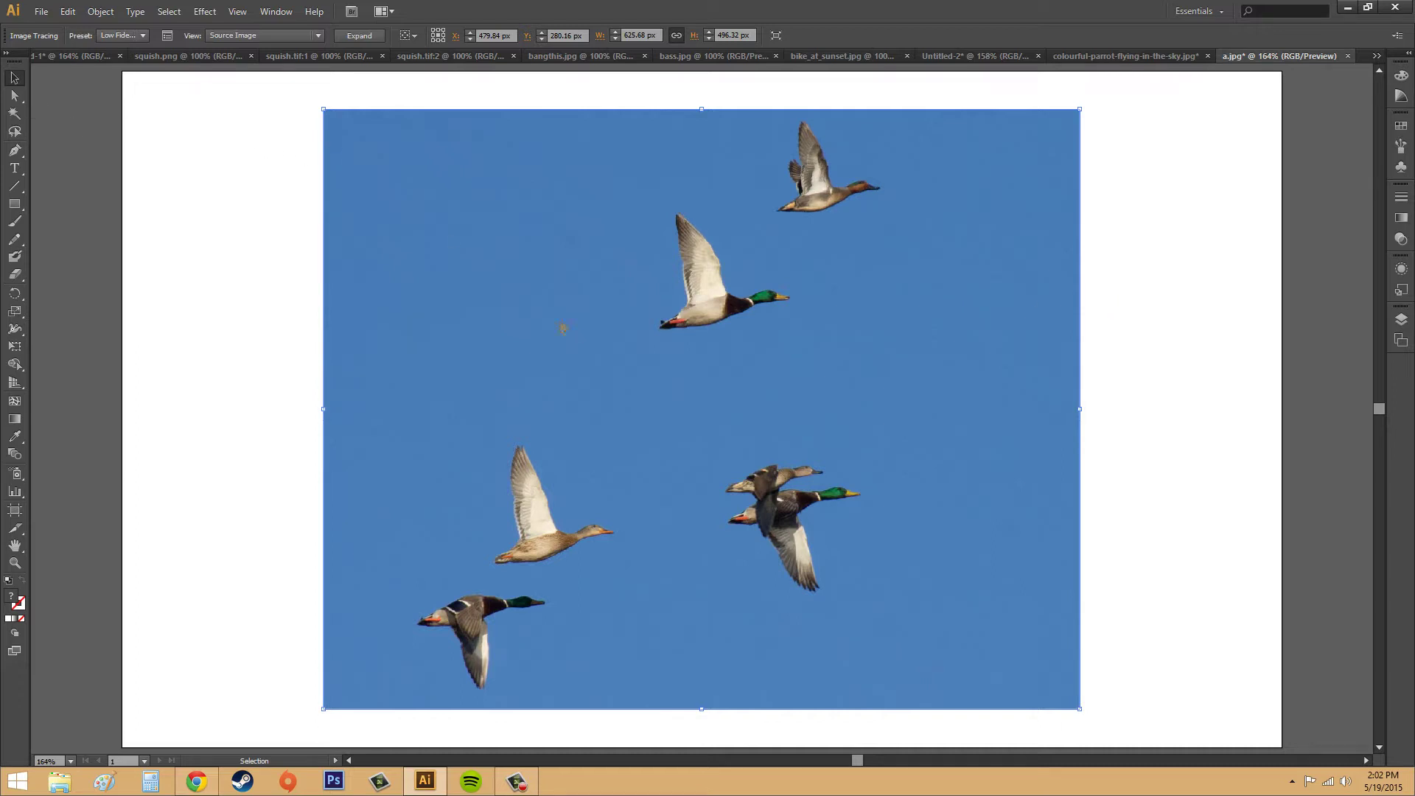
click(266, 36)
click(243, 46)
- Preview the trace as outlines, then undo the trace and switch to the Selection tool
key(ctrl+y)
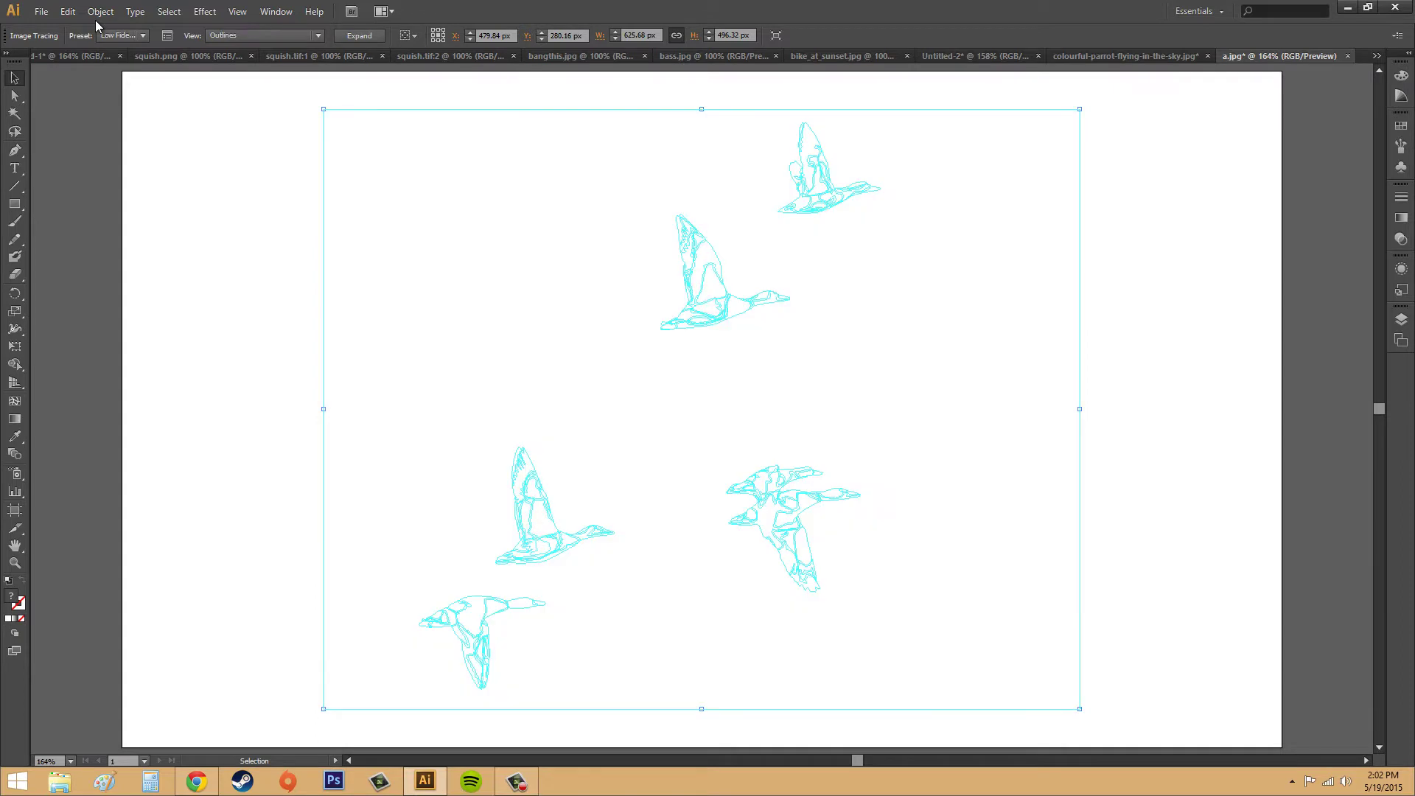
key(ctrl+y)
key(ctrl+z)
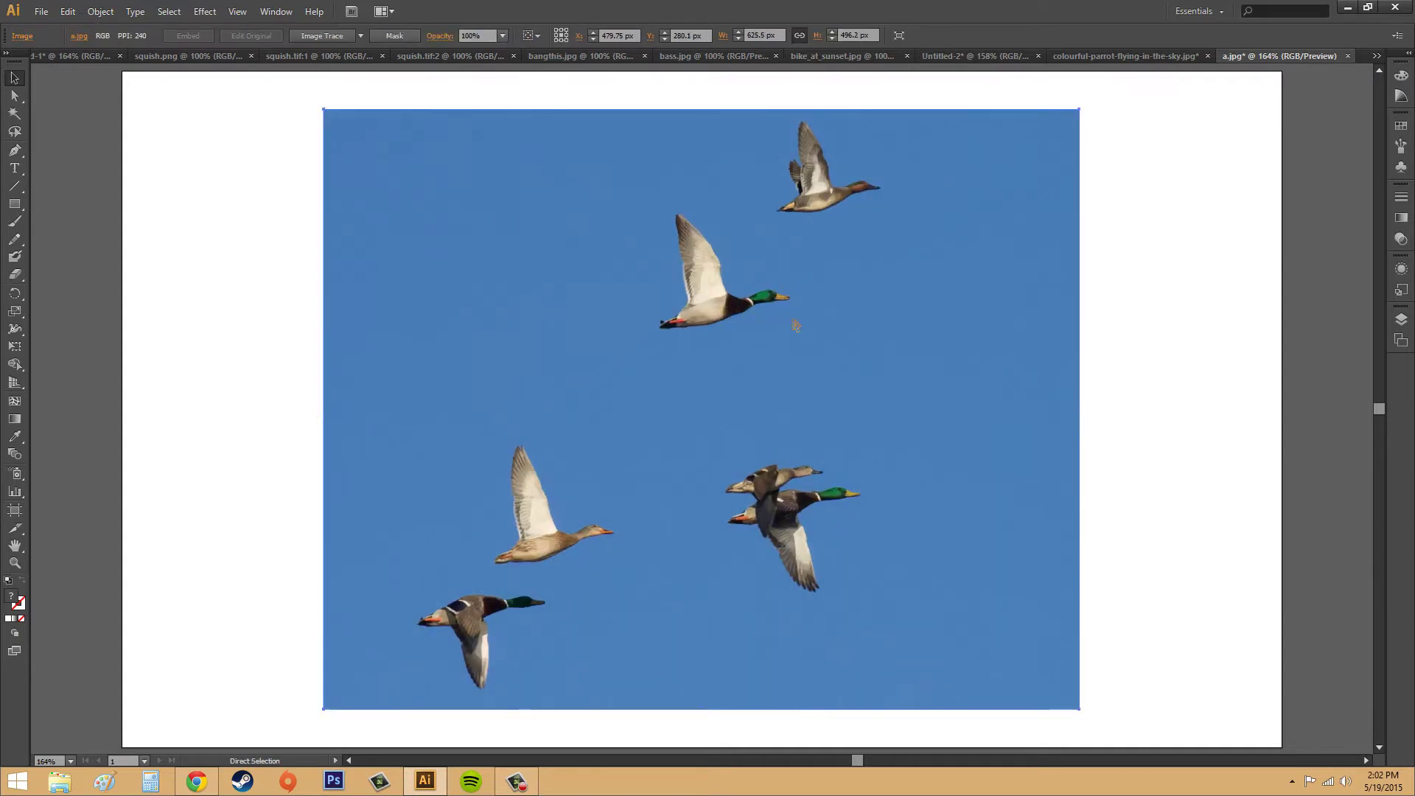
key(v)
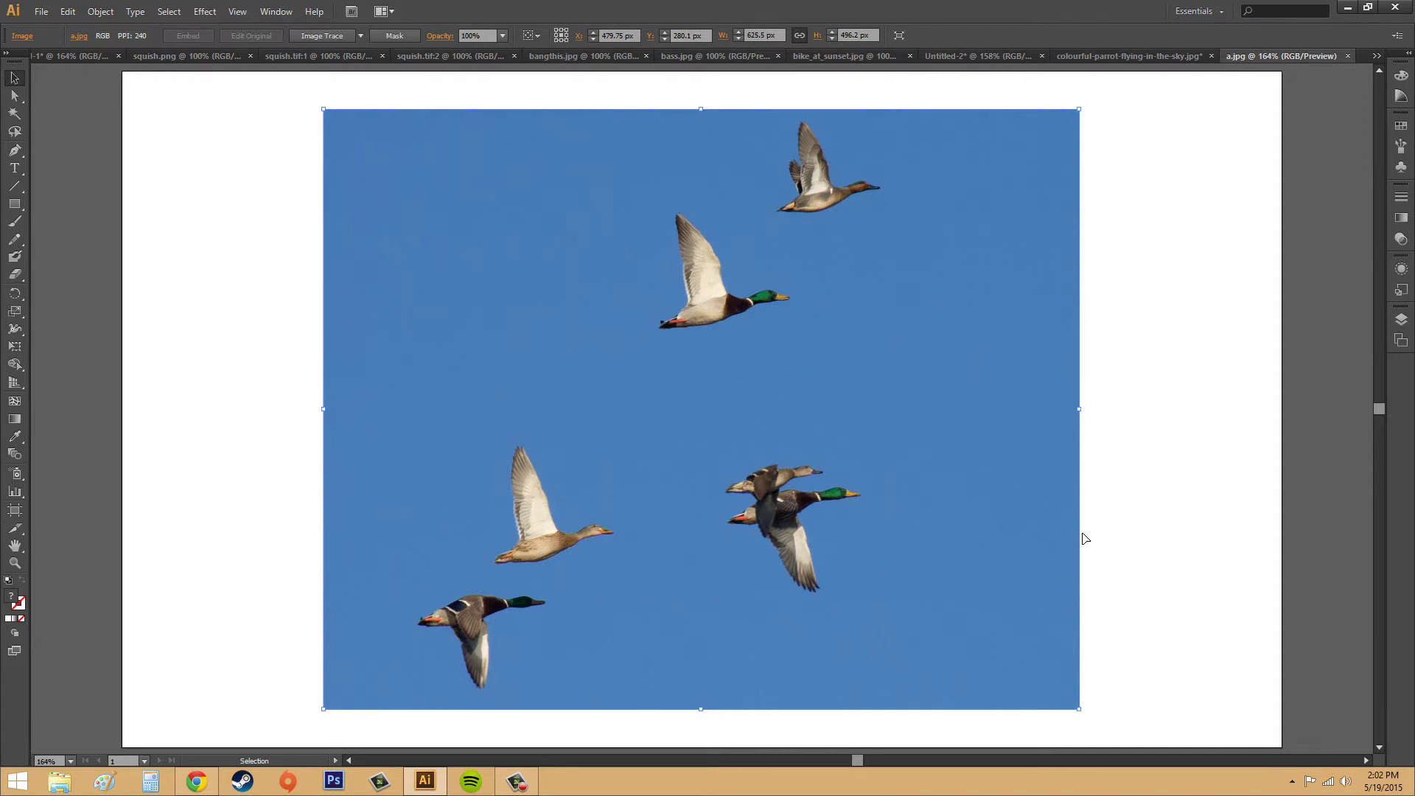
click(41, 11)
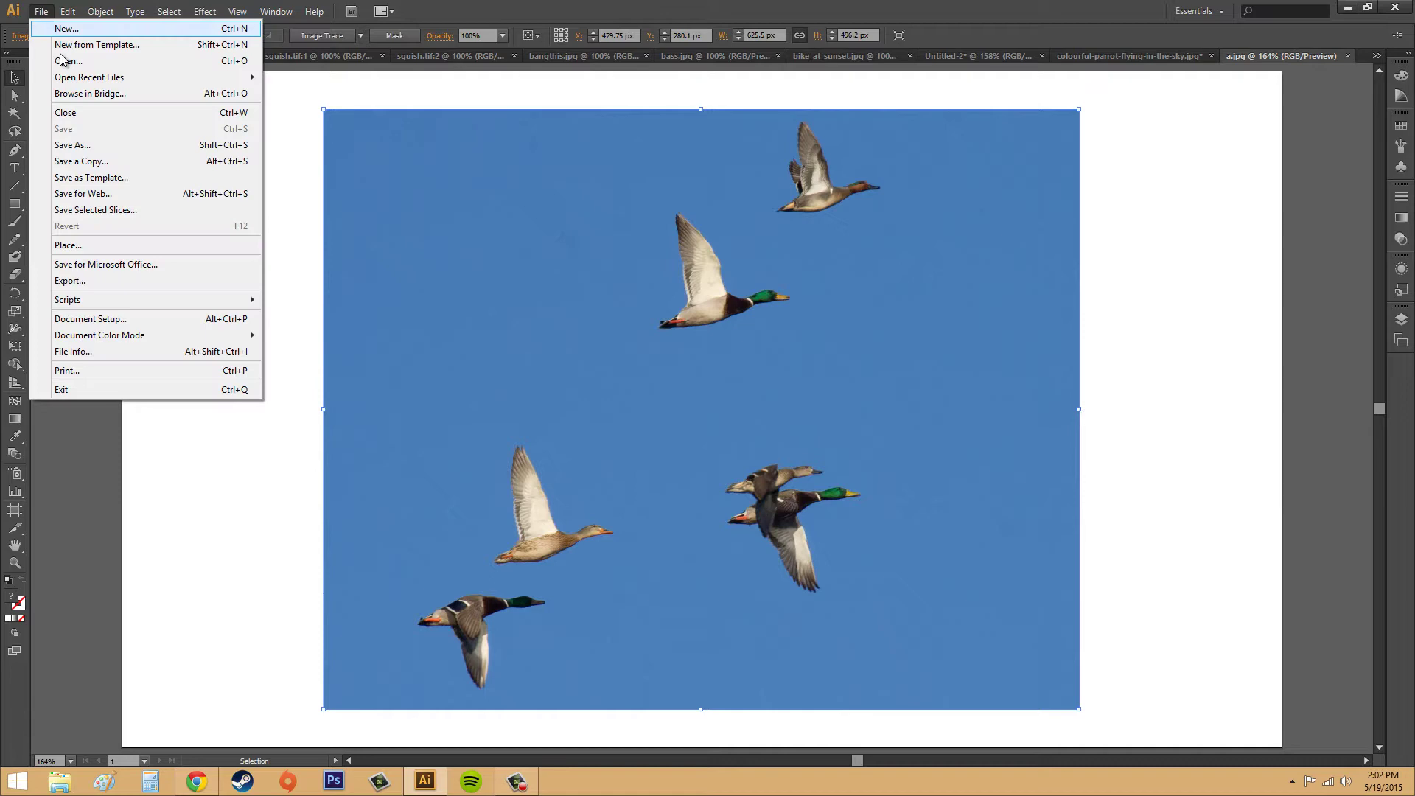
click(63, 59)
click(669, 287)
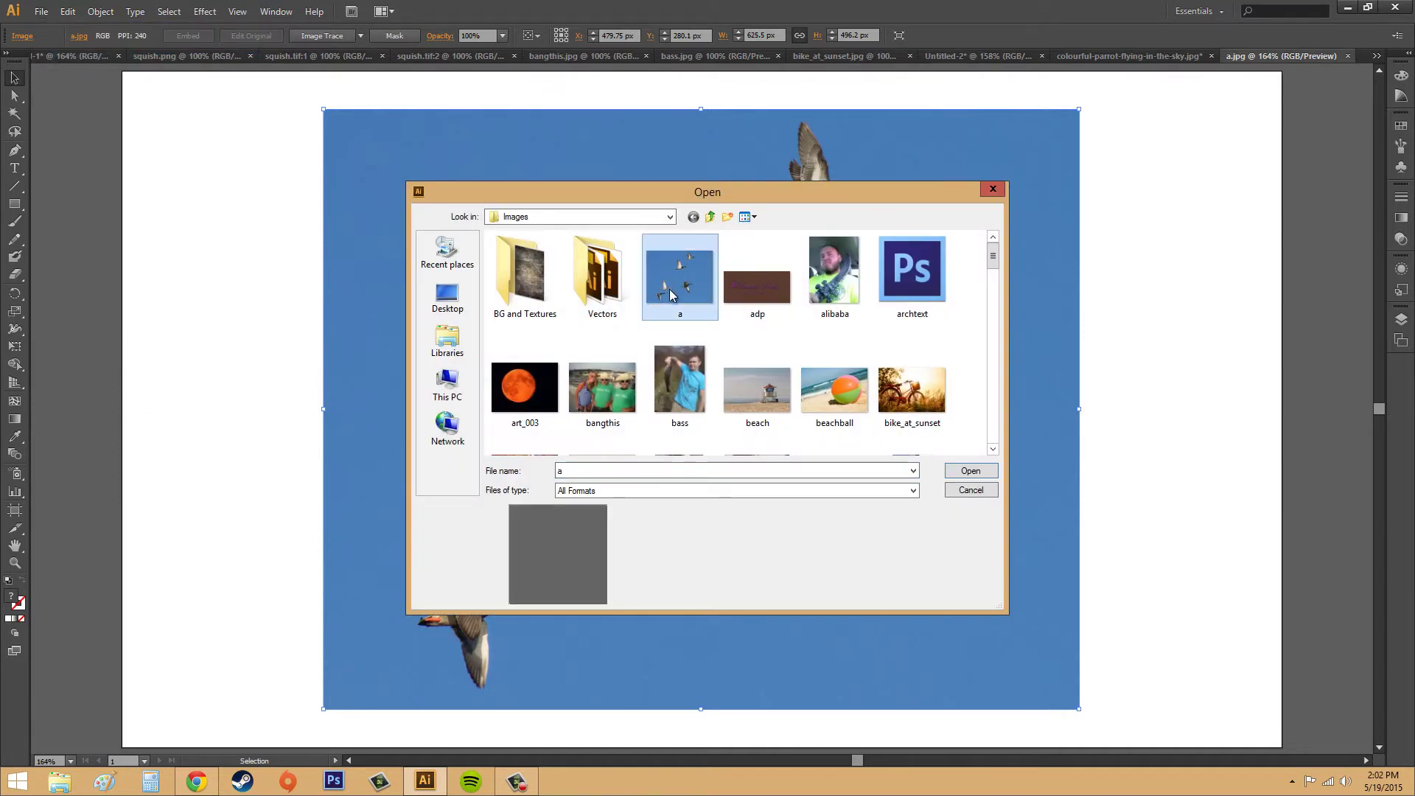
click(971, 491)
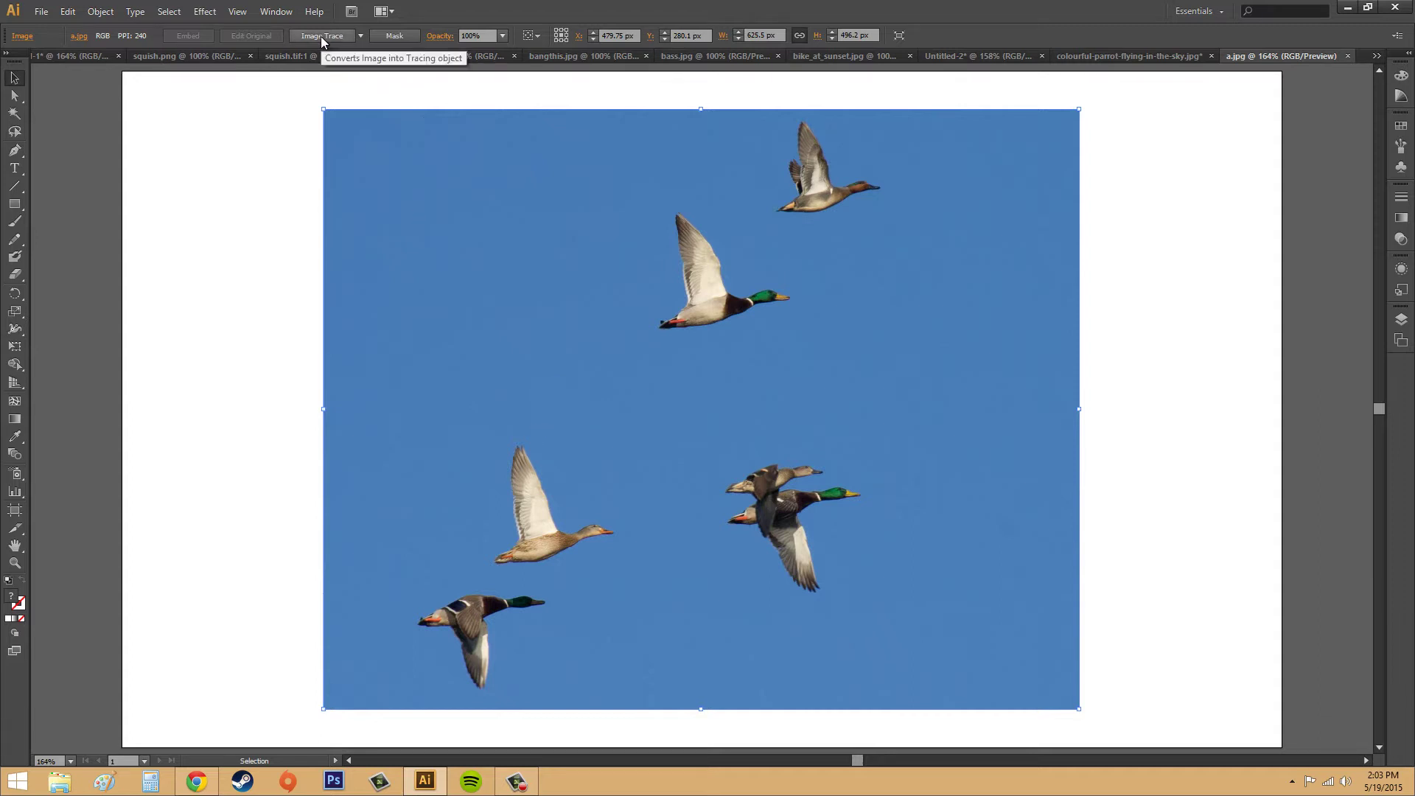
click(361, 35)
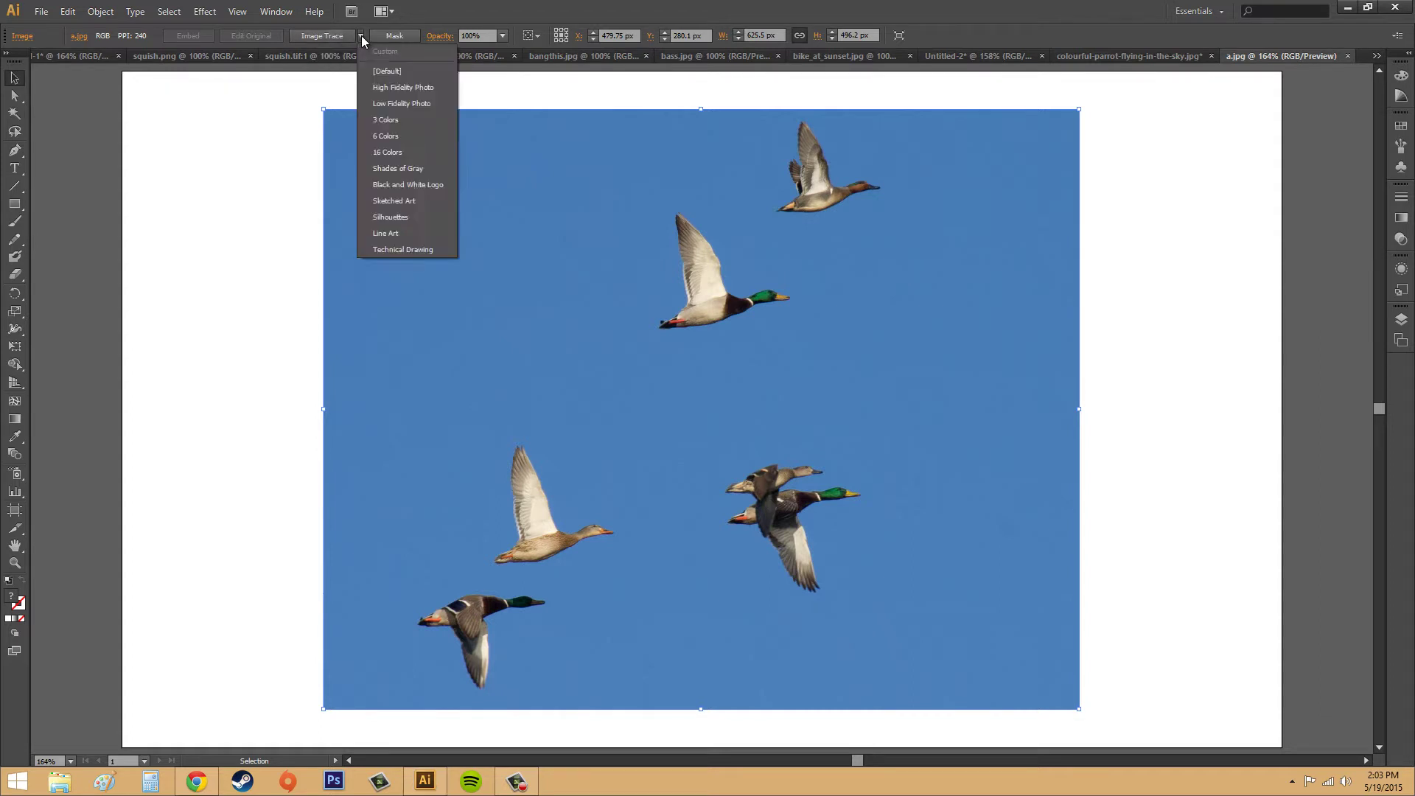
click(404, 105)
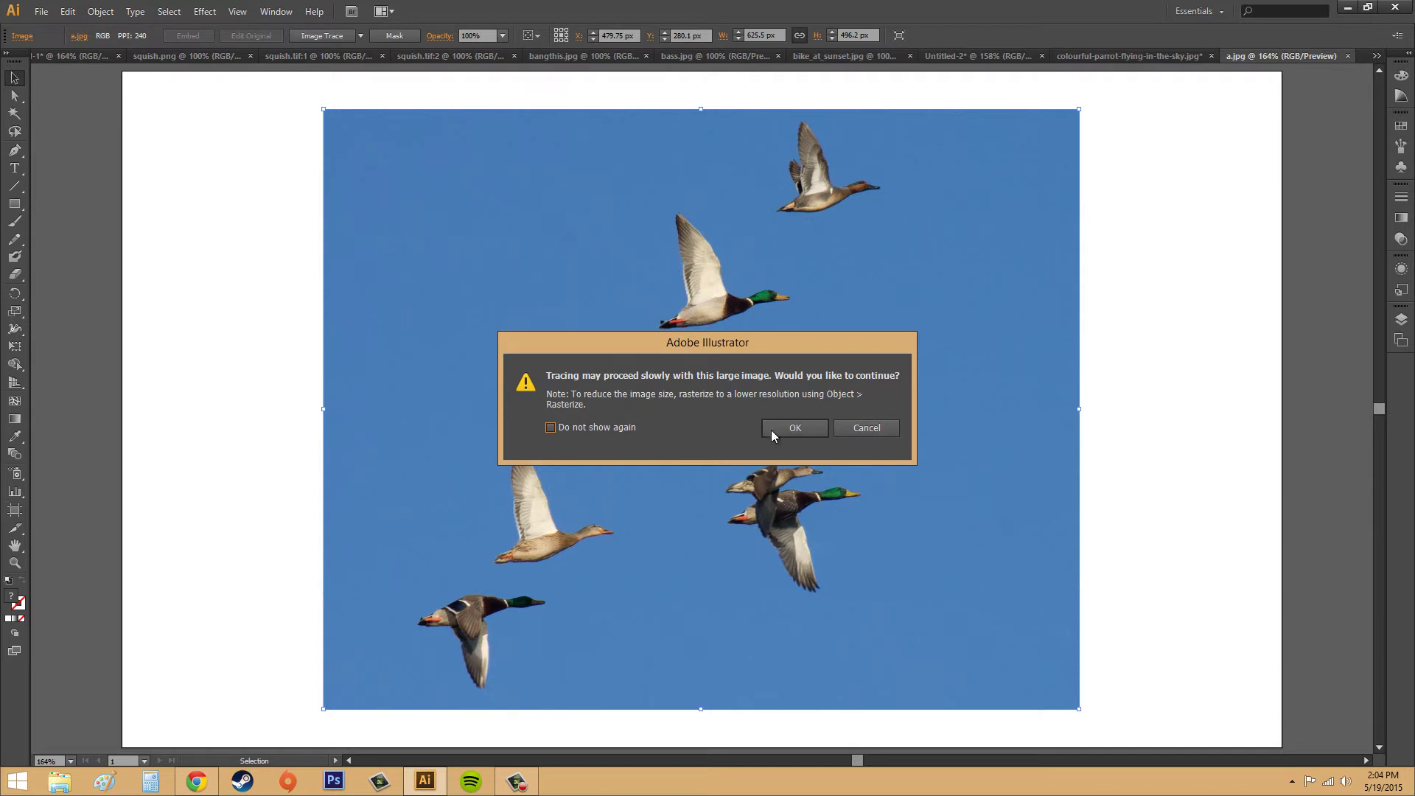
click(881, 434)
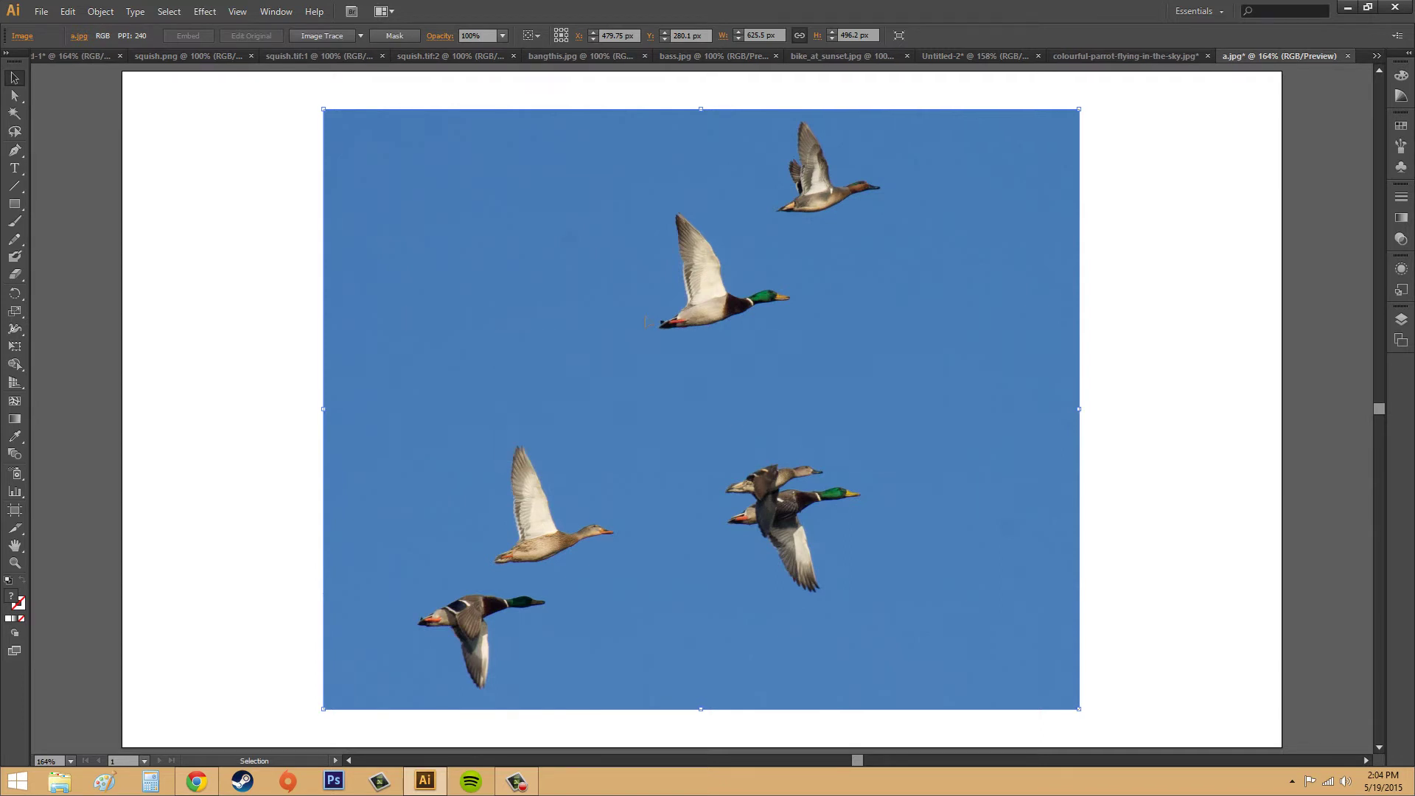
click(100, 11)
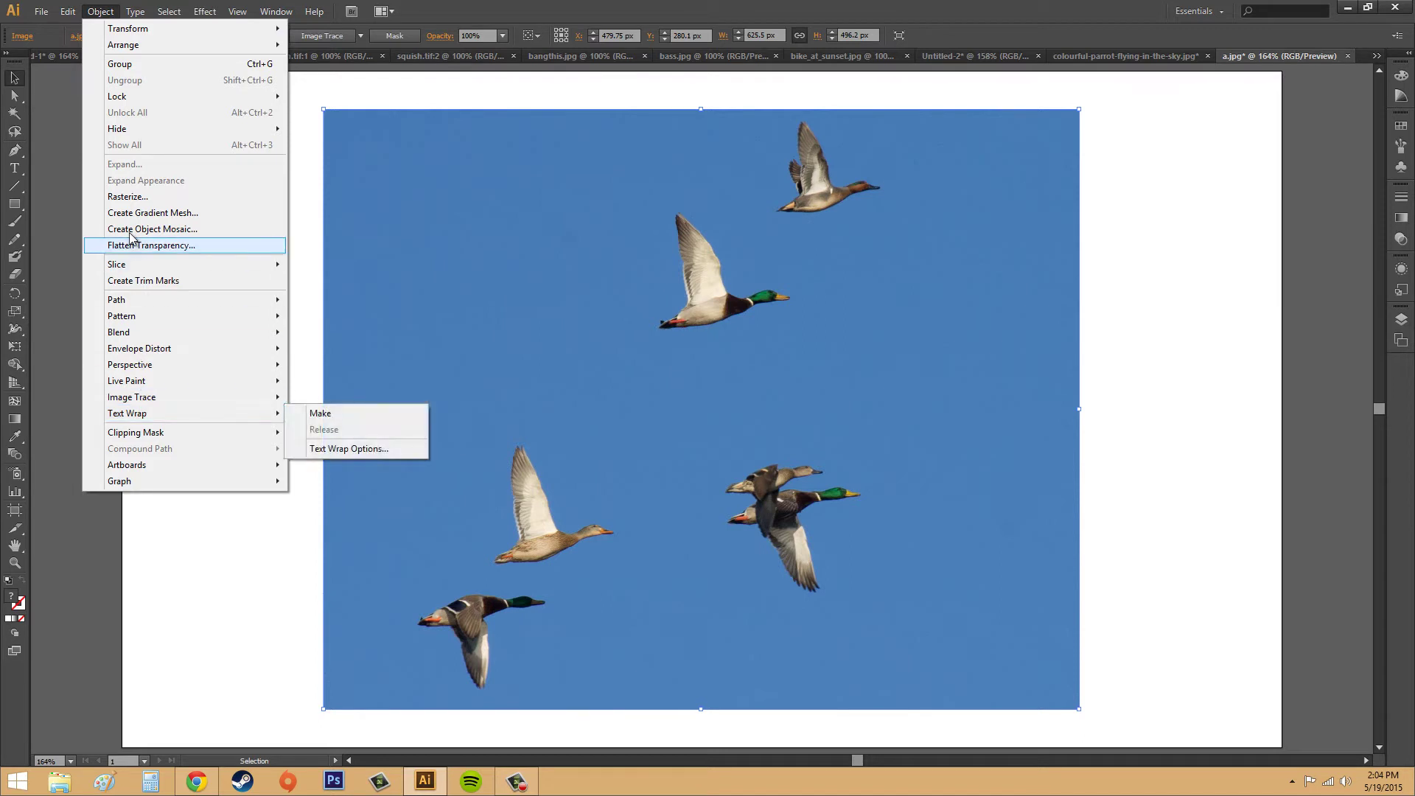
click(137, 198)
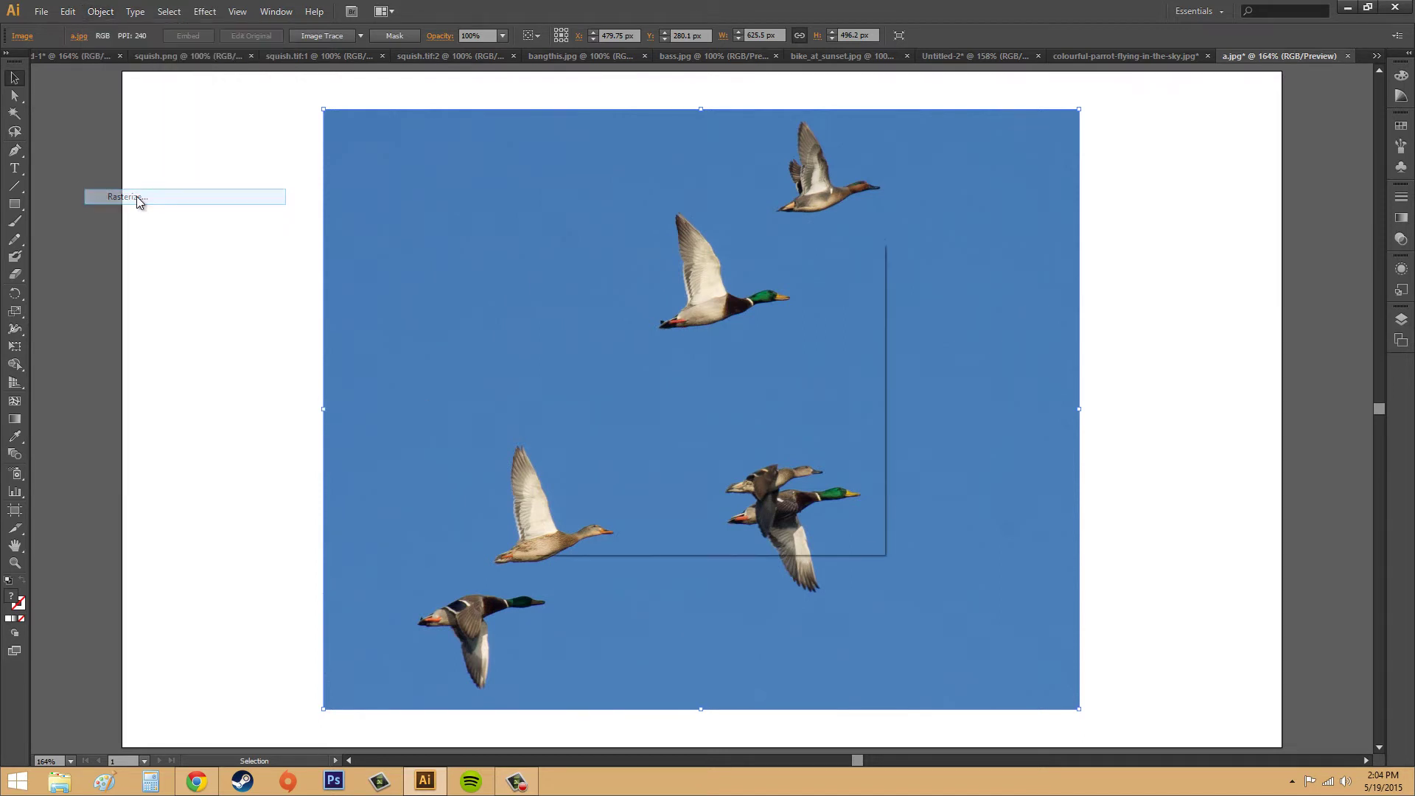
drag(713, 254, 1094, 283)
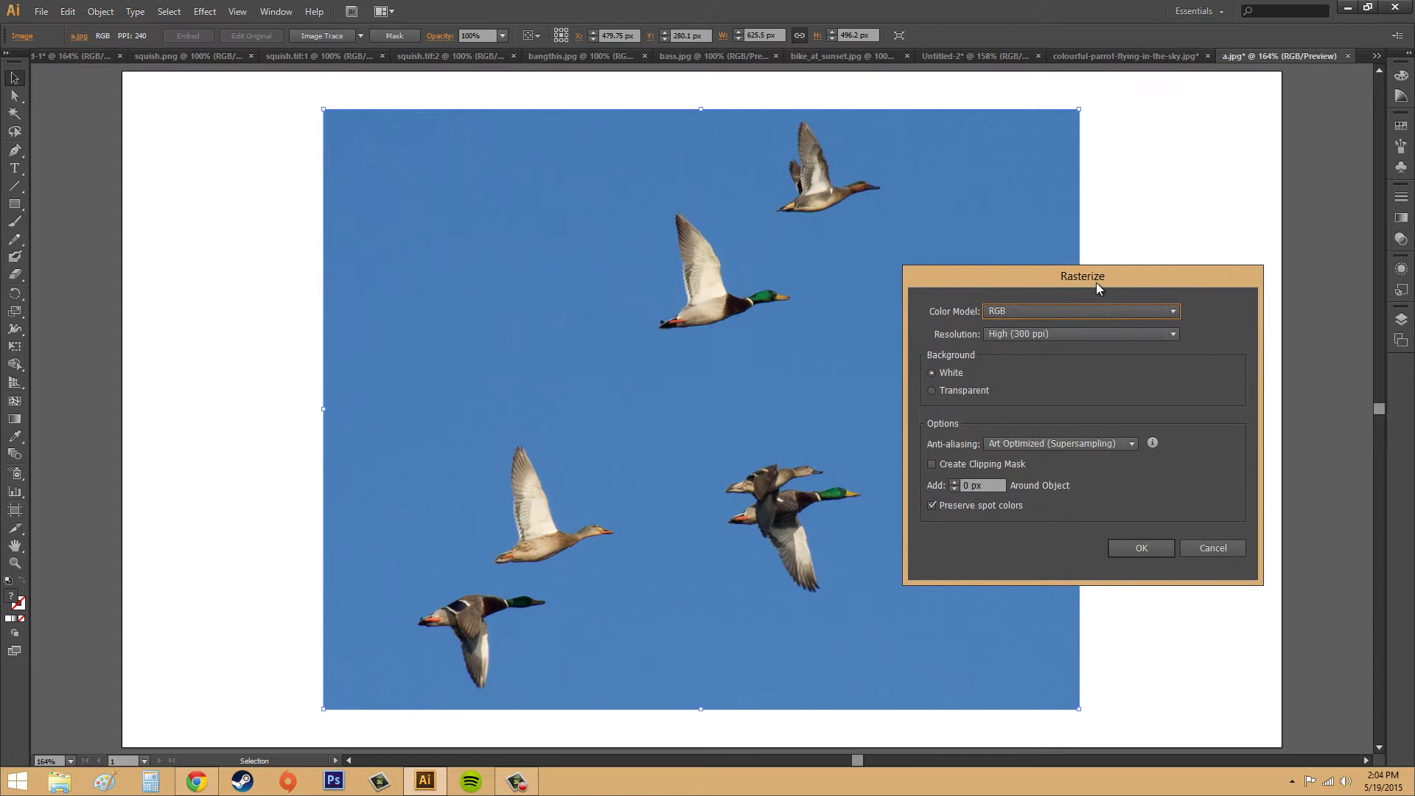
click(1039, 337)
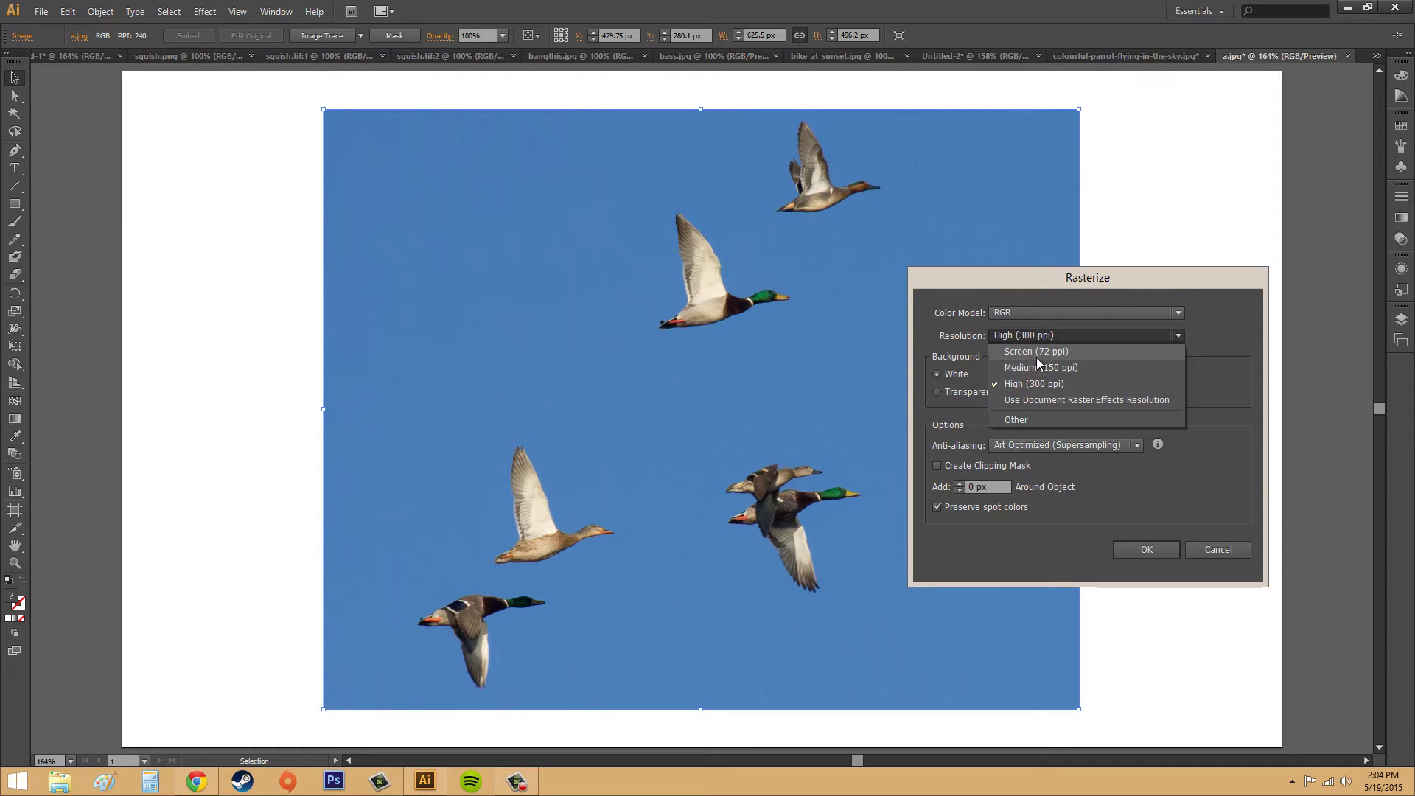
click(1038, 366)
click(1045, 339)
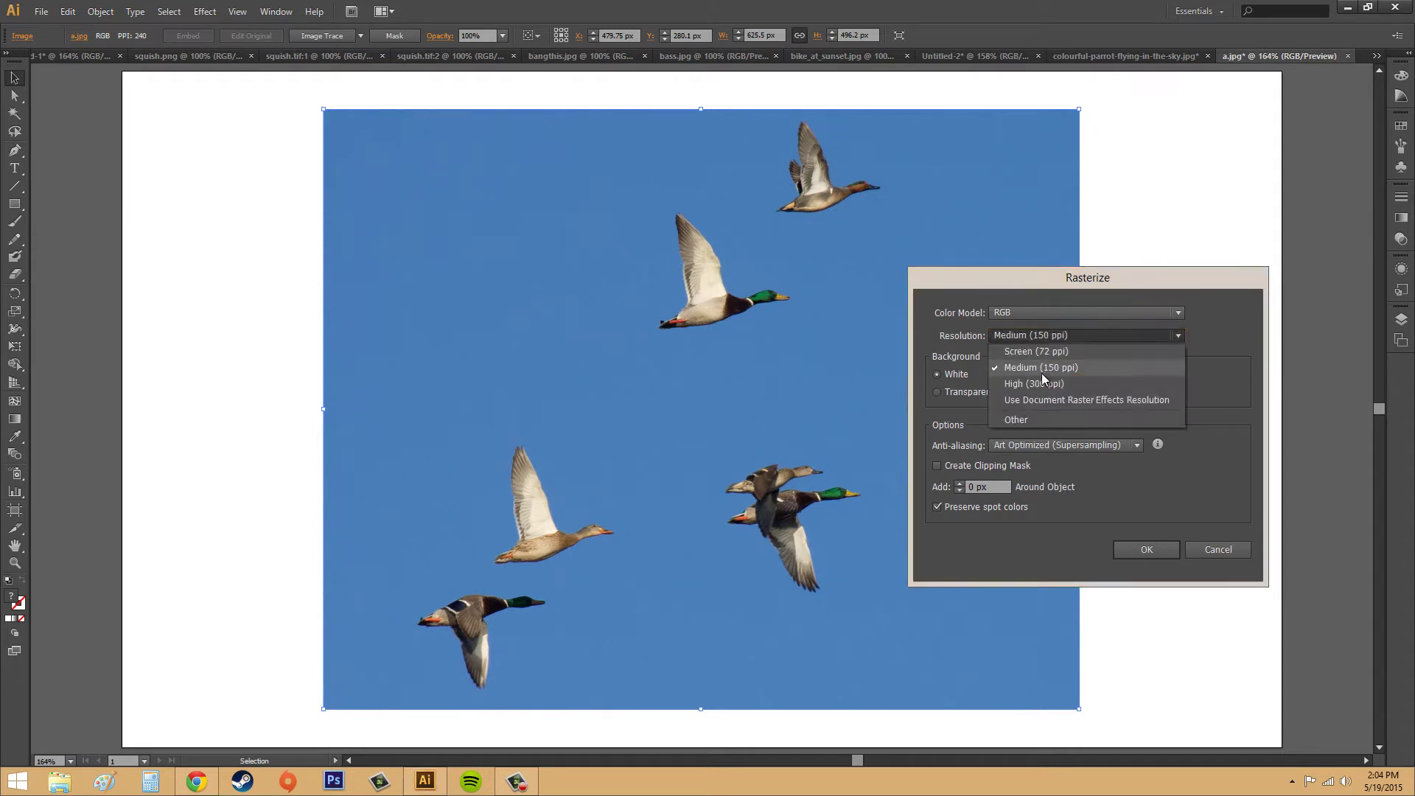
click(1036, 377)
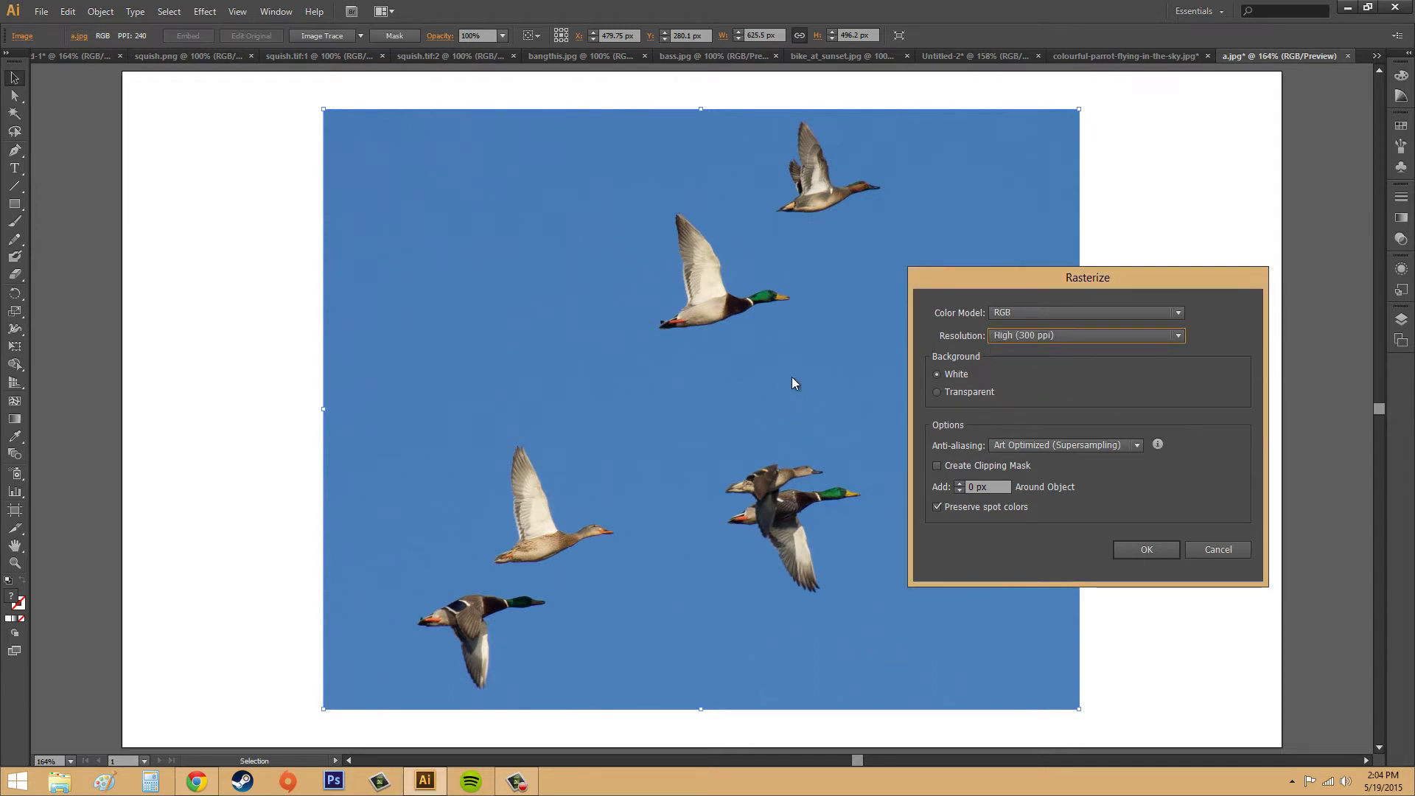
click(1223, 557)
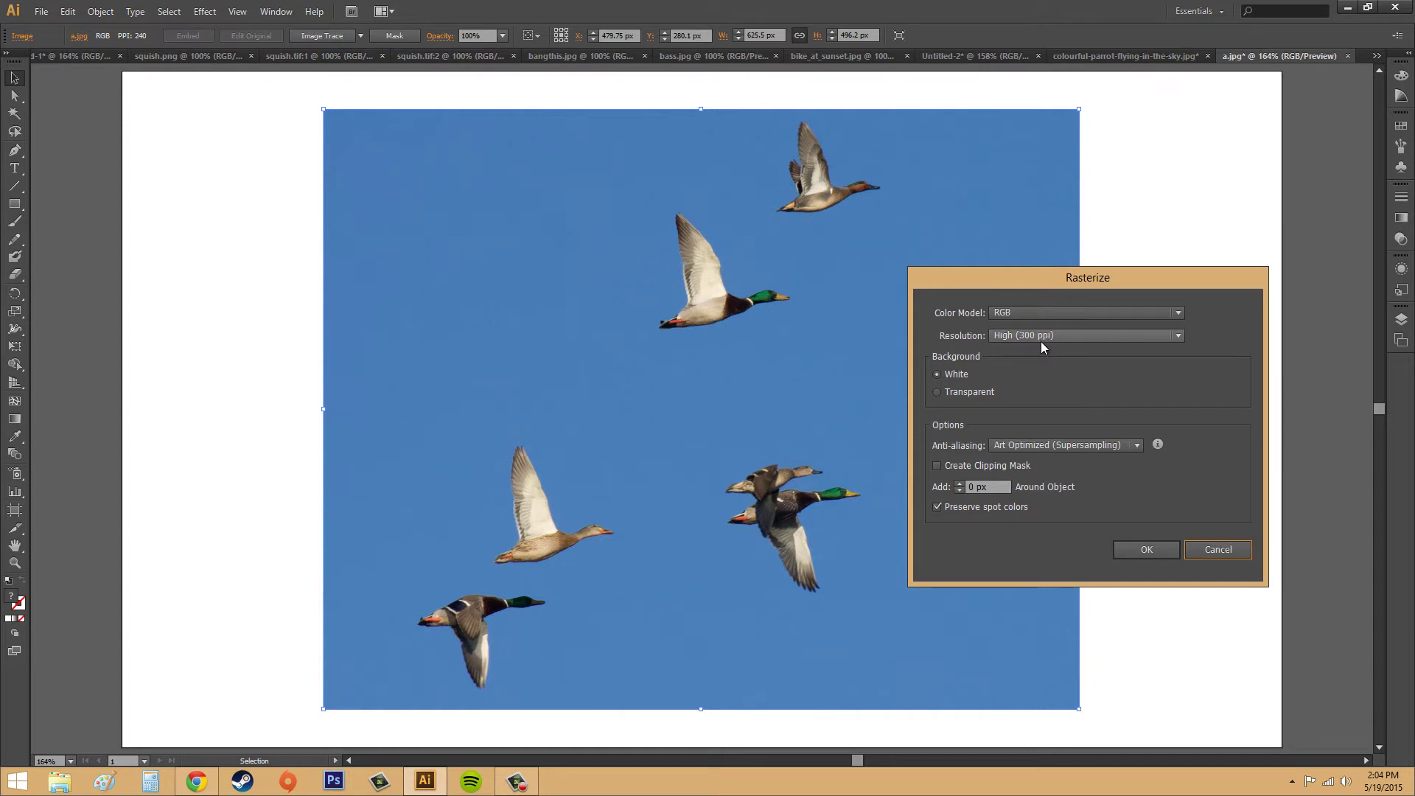
click(1207, 558)
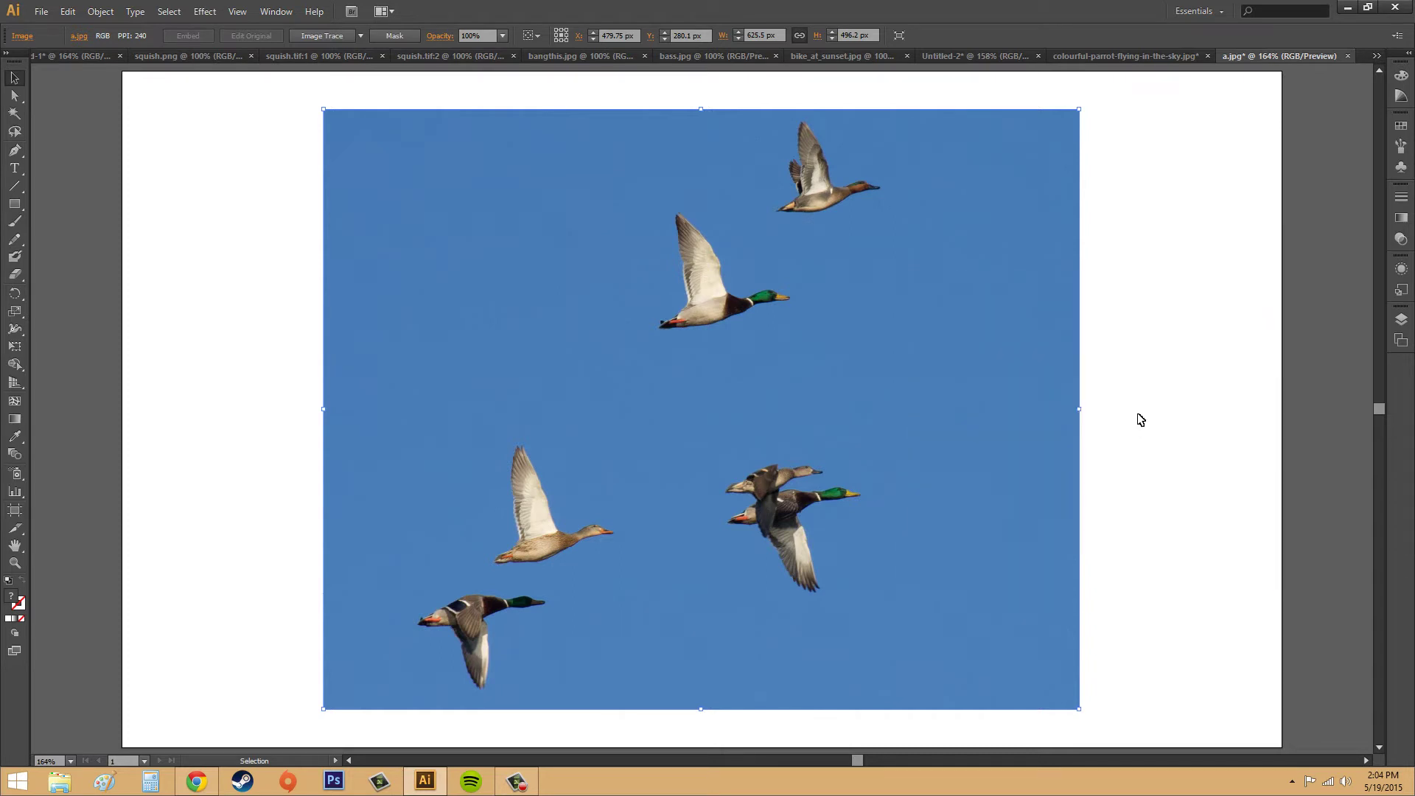
- Reselect the duck photo and trace it with the Low Fidelity Photo preset, accepting the large-image warning
click(1135, 417)
click(67, 12)
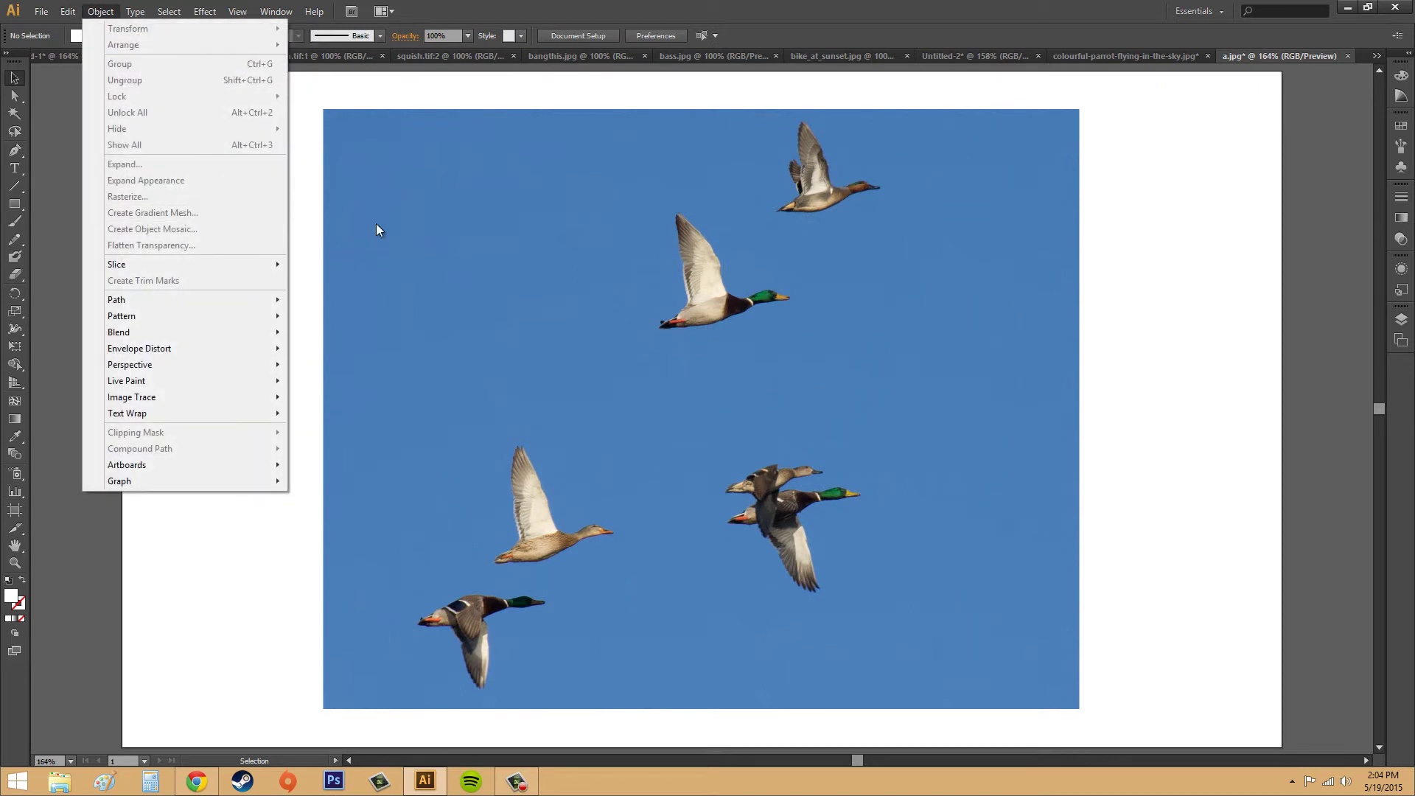
click(507, 240)
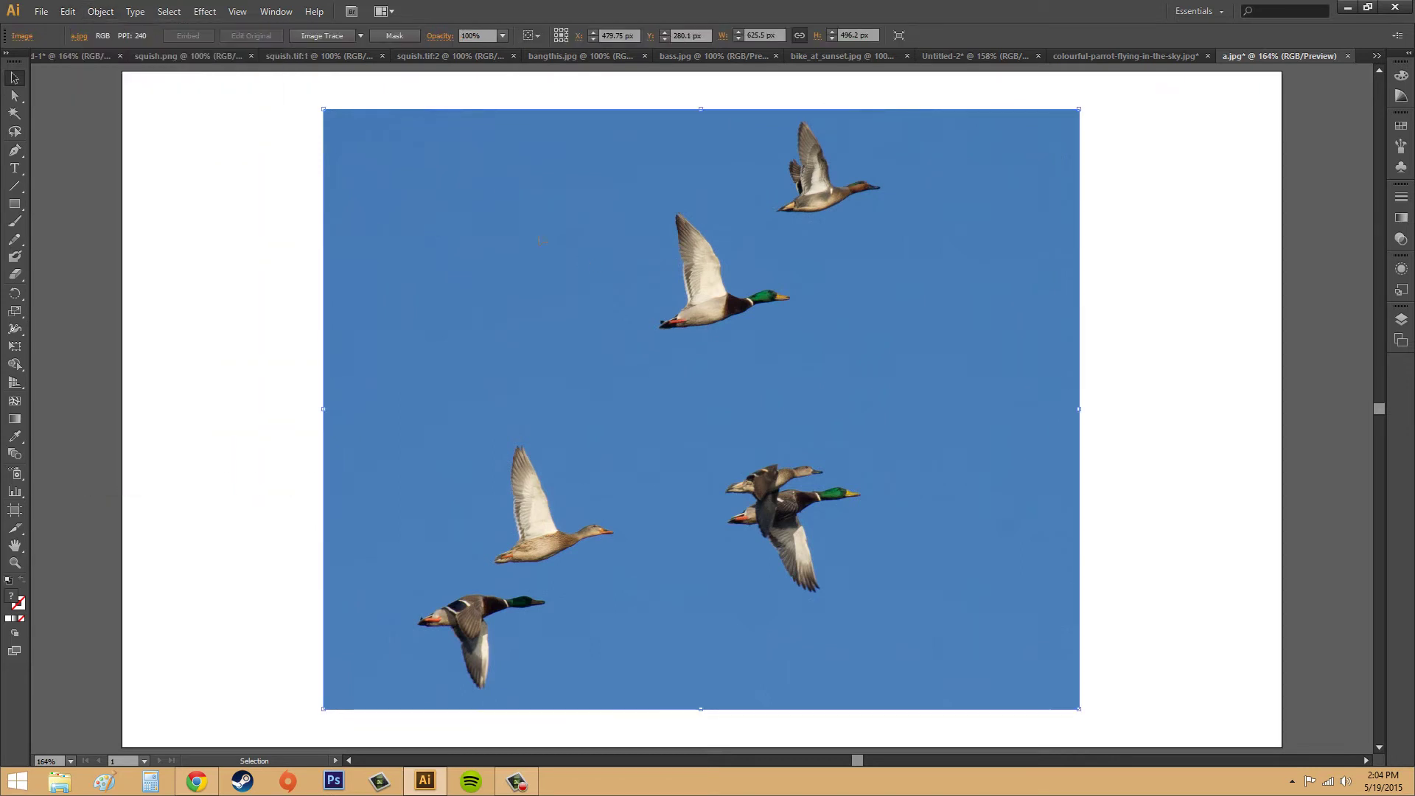
click(361, 35)
click(391, 103)
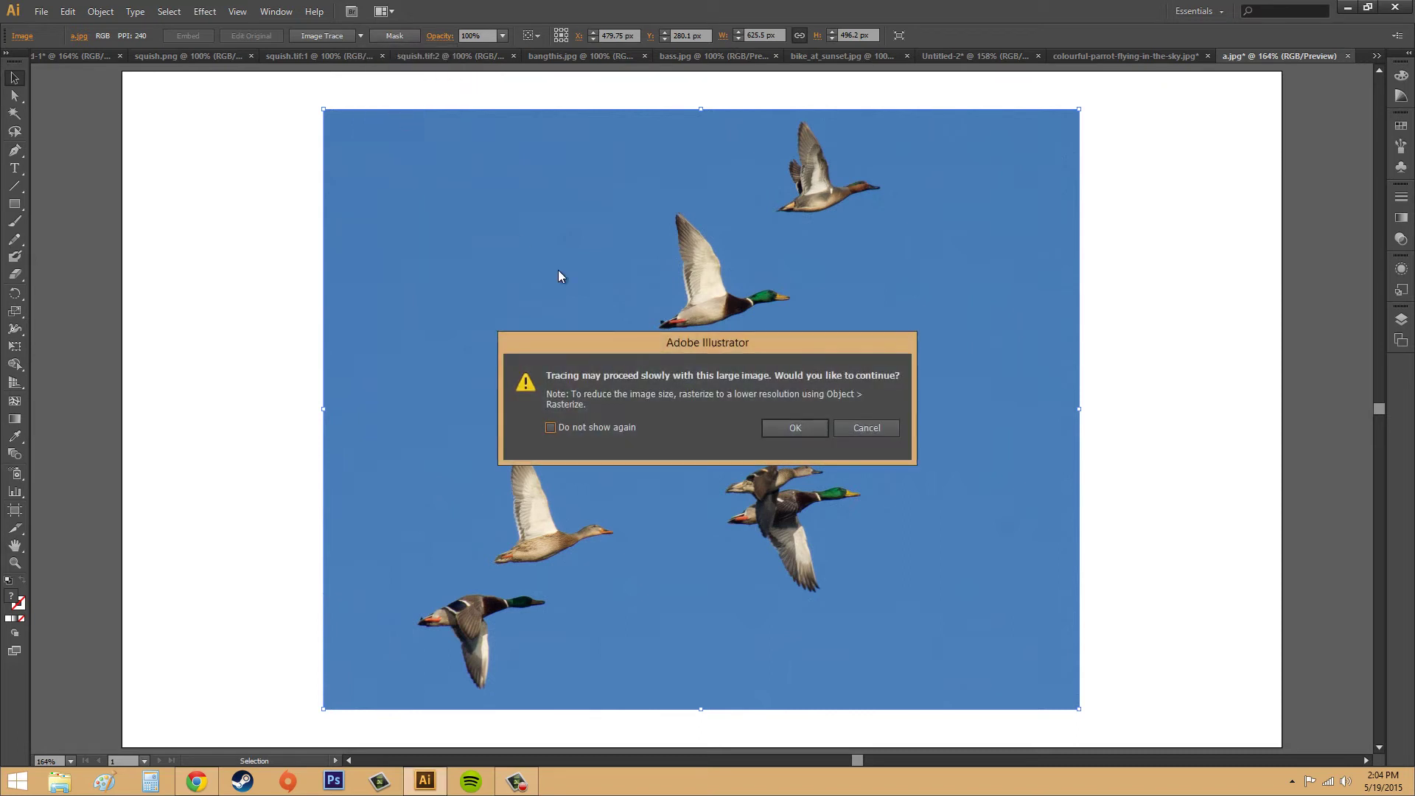
click(787, 432)
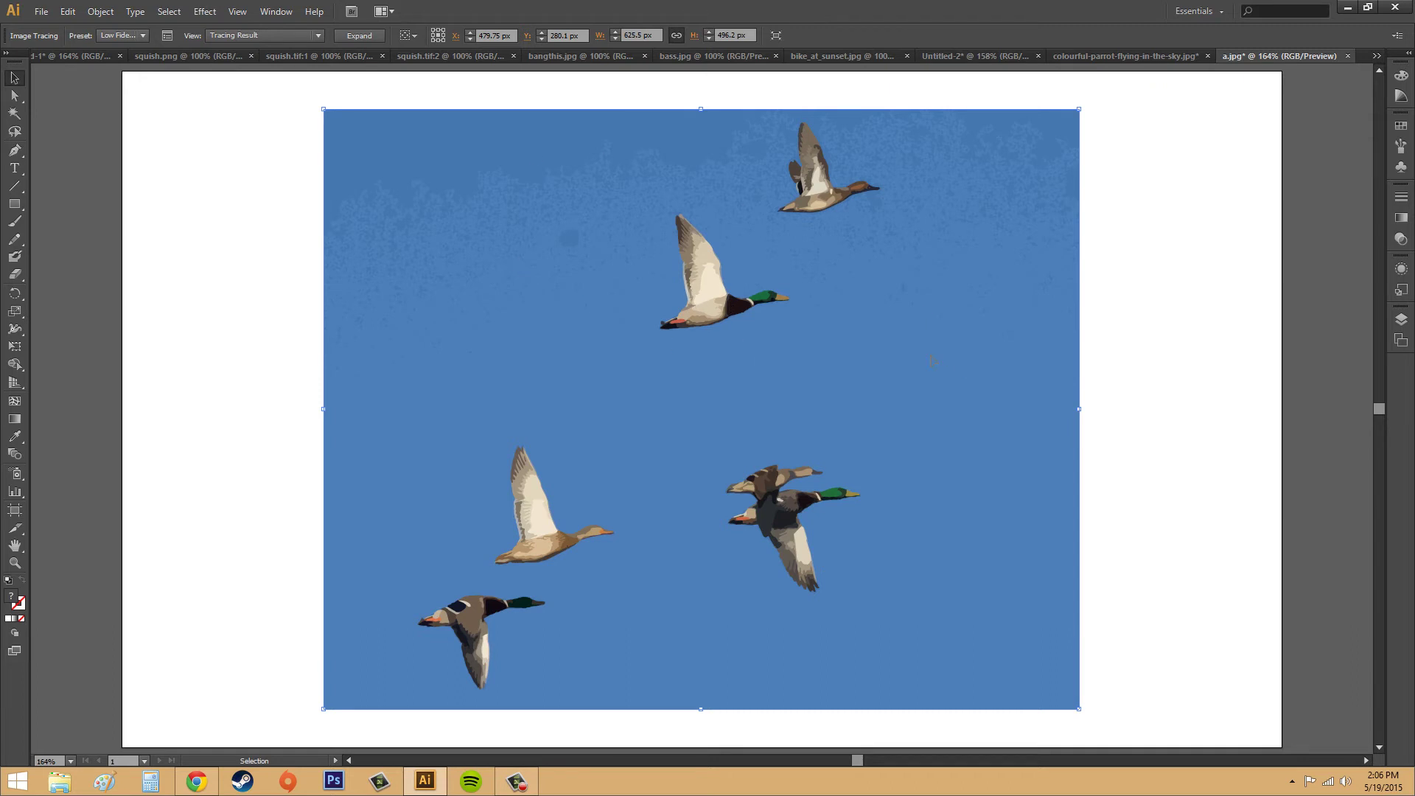
click(228, 36)
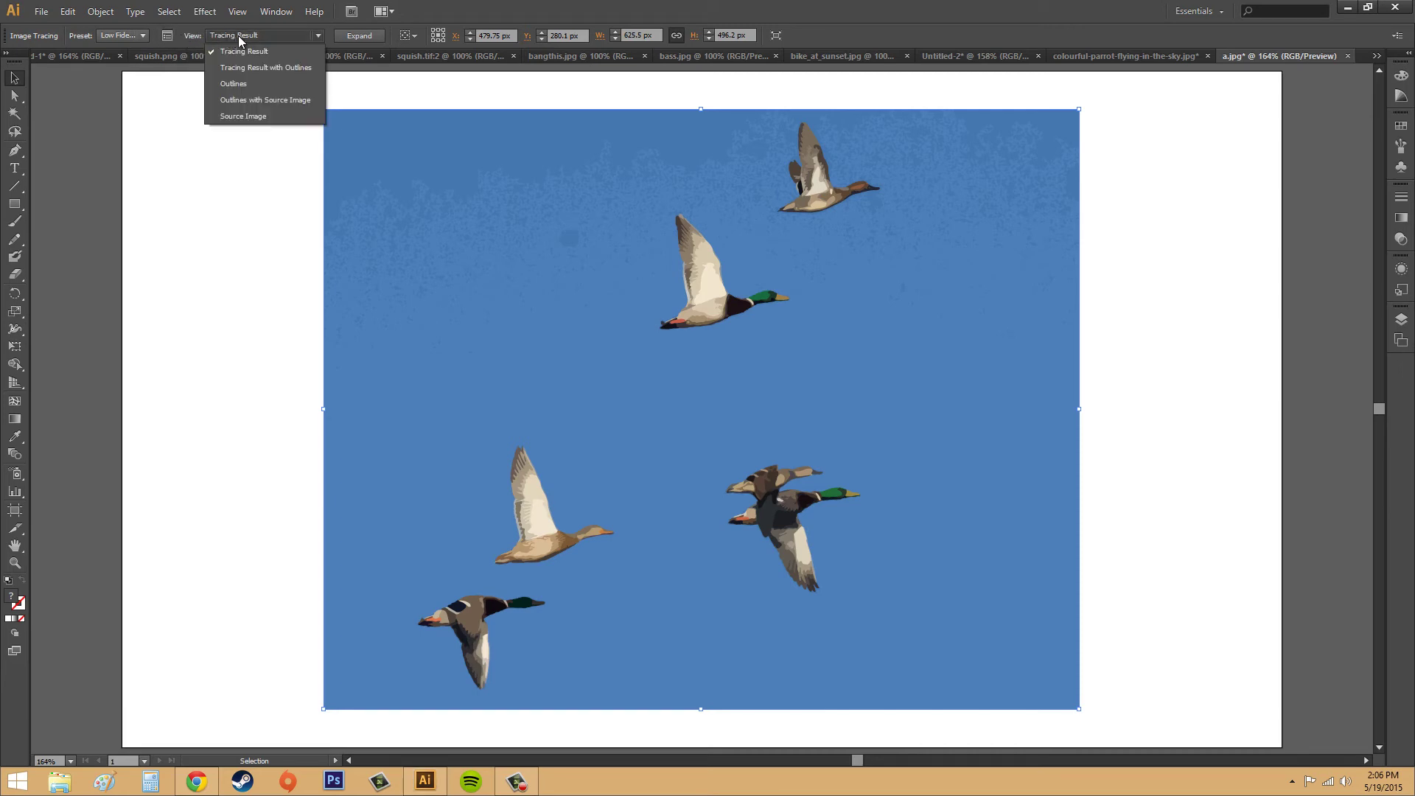
click(237, 68)
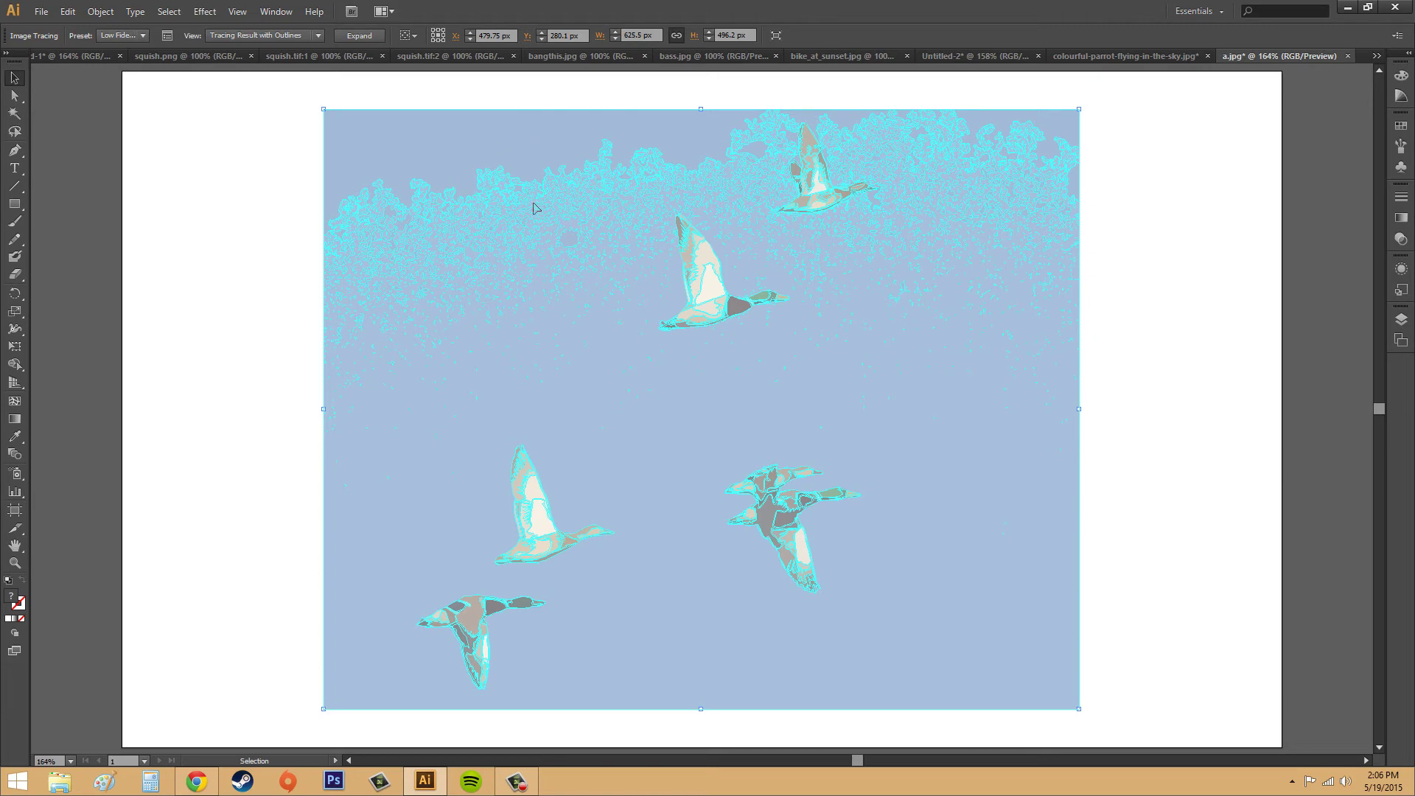
click(301, 36)
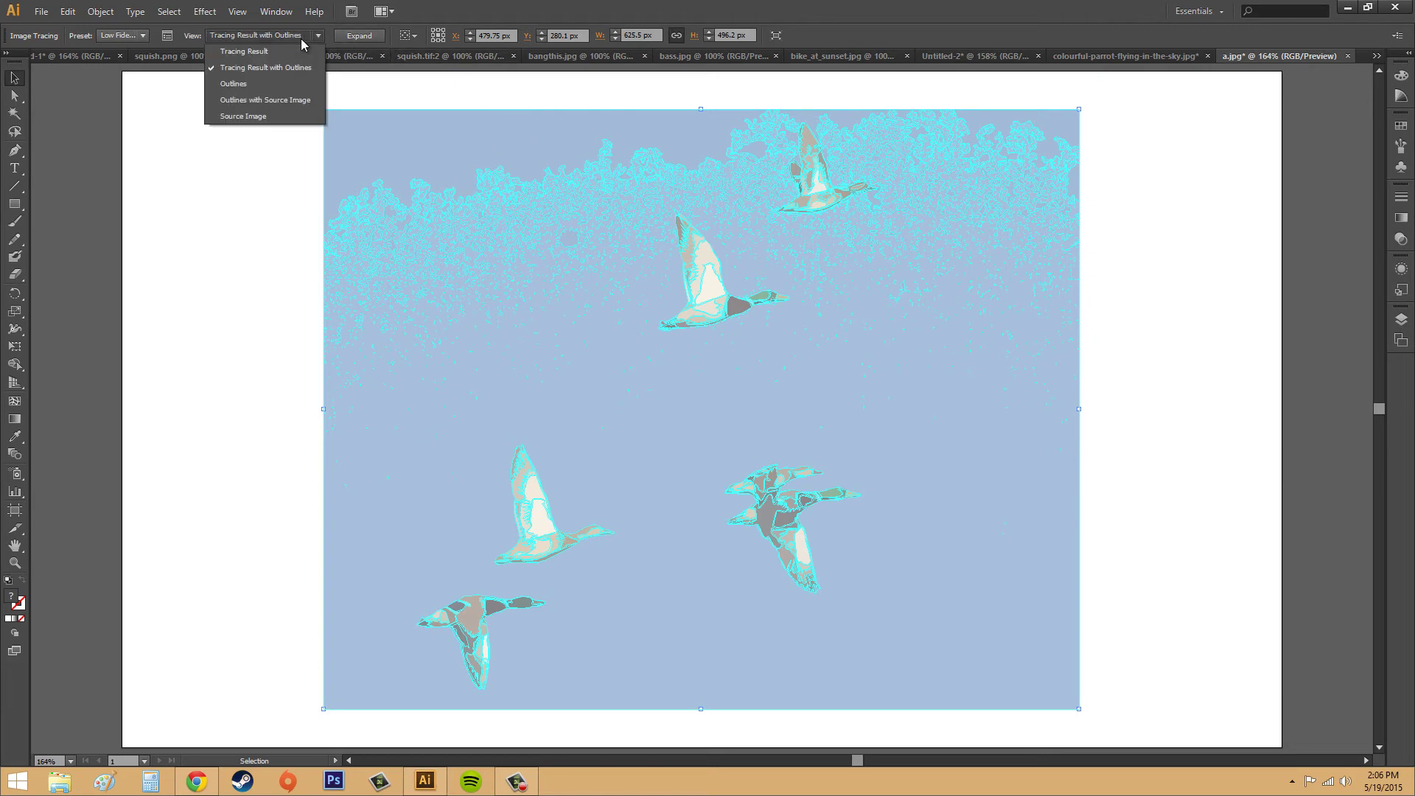
click(246, 85)
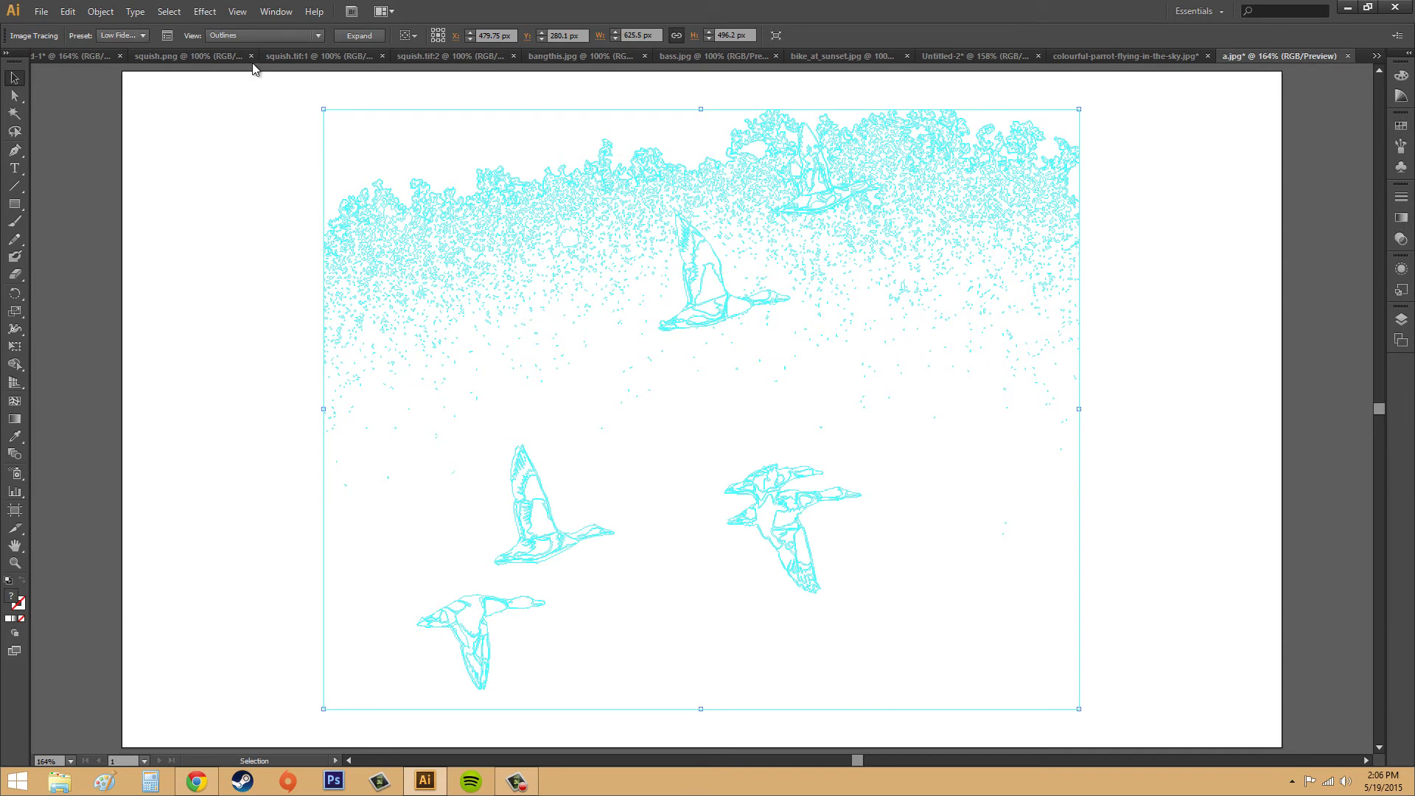
click(255, 35)
click(241, 104)
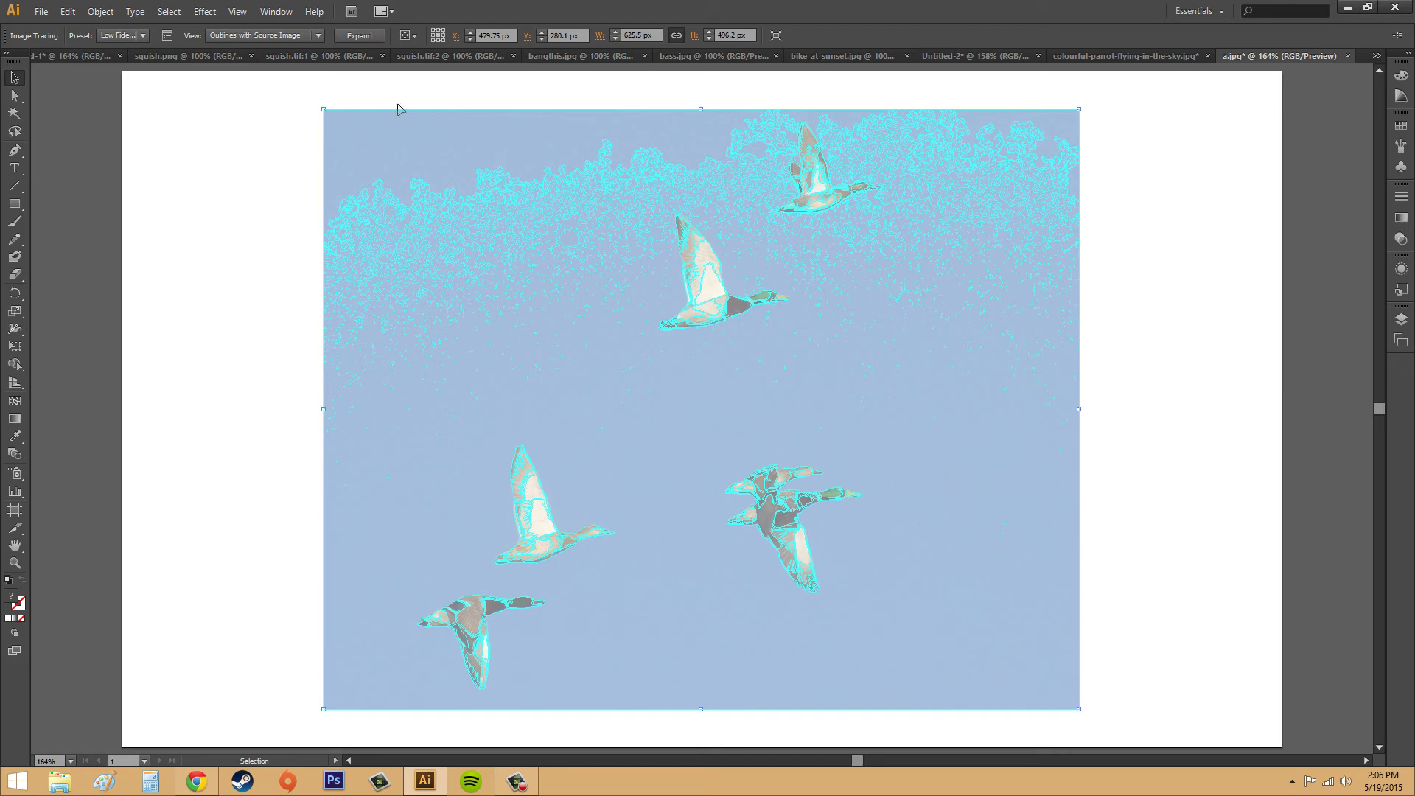
click(263, 37)
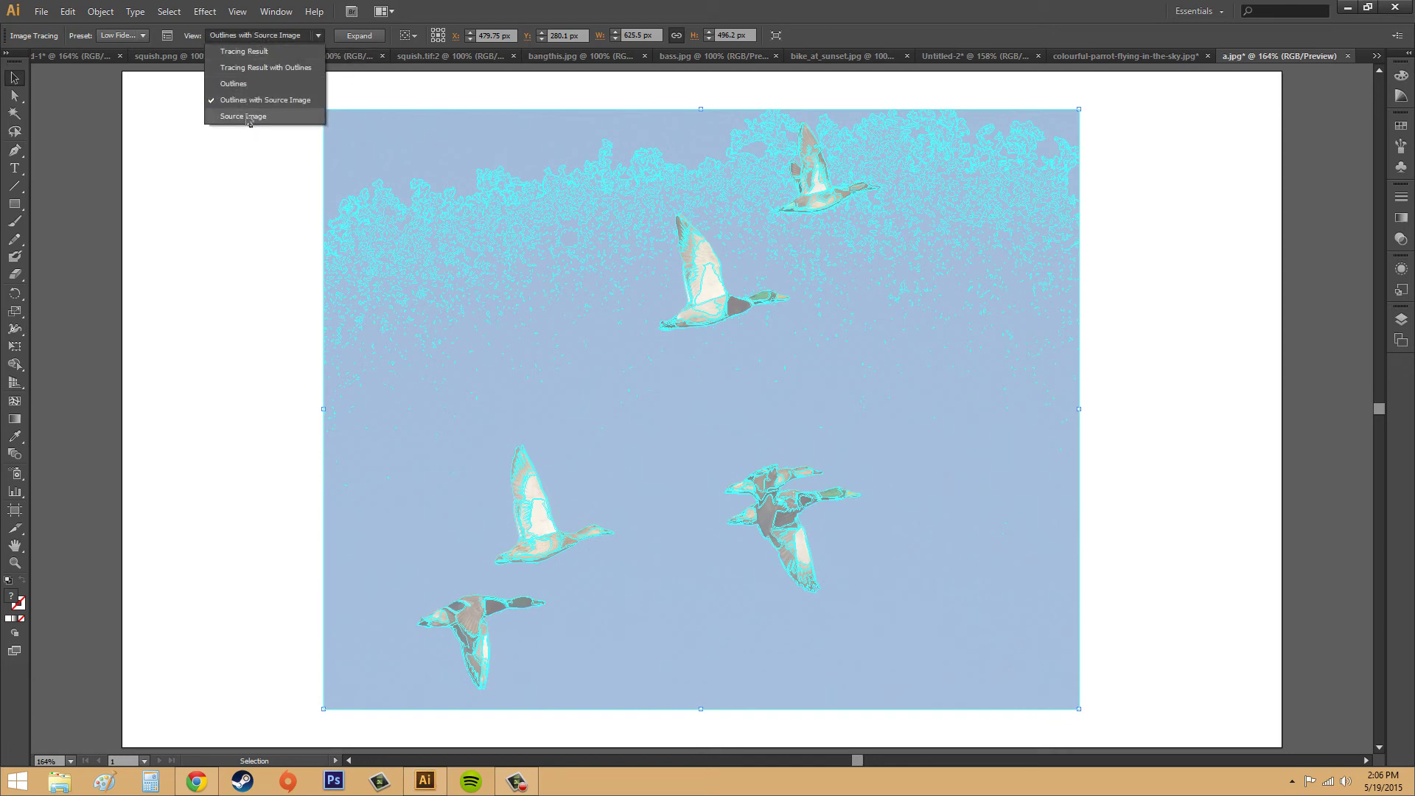
click(238, 124)
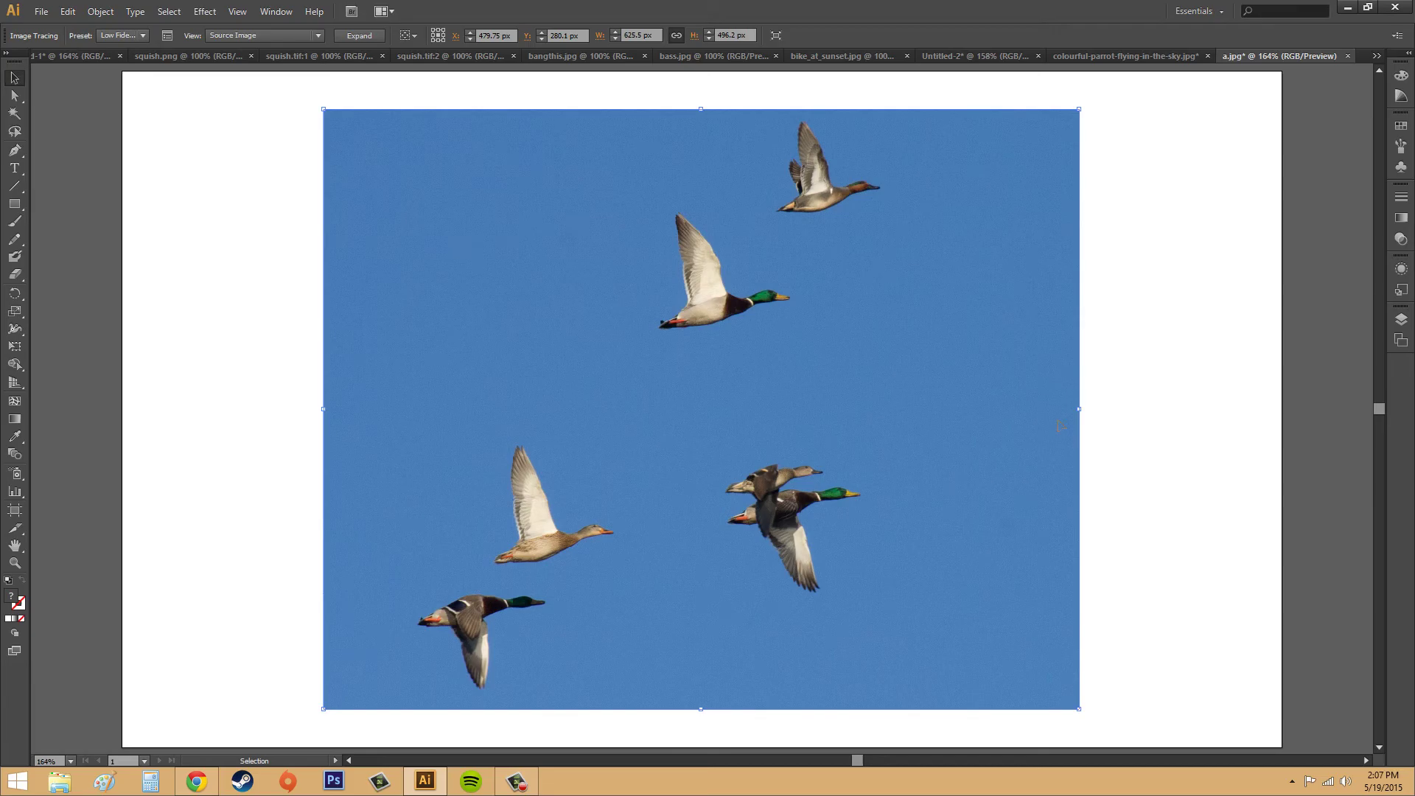
click(257, 38)
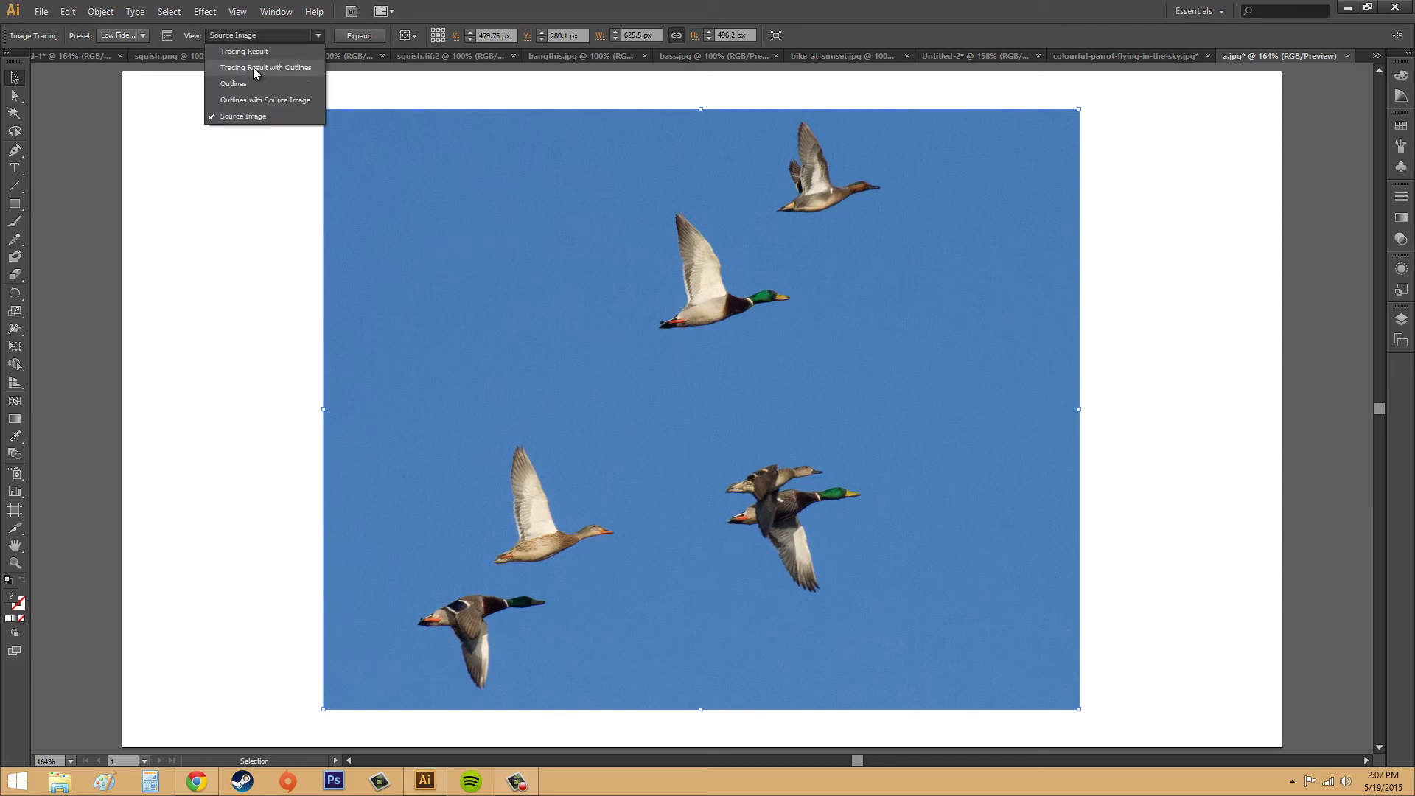
click(254, 50)
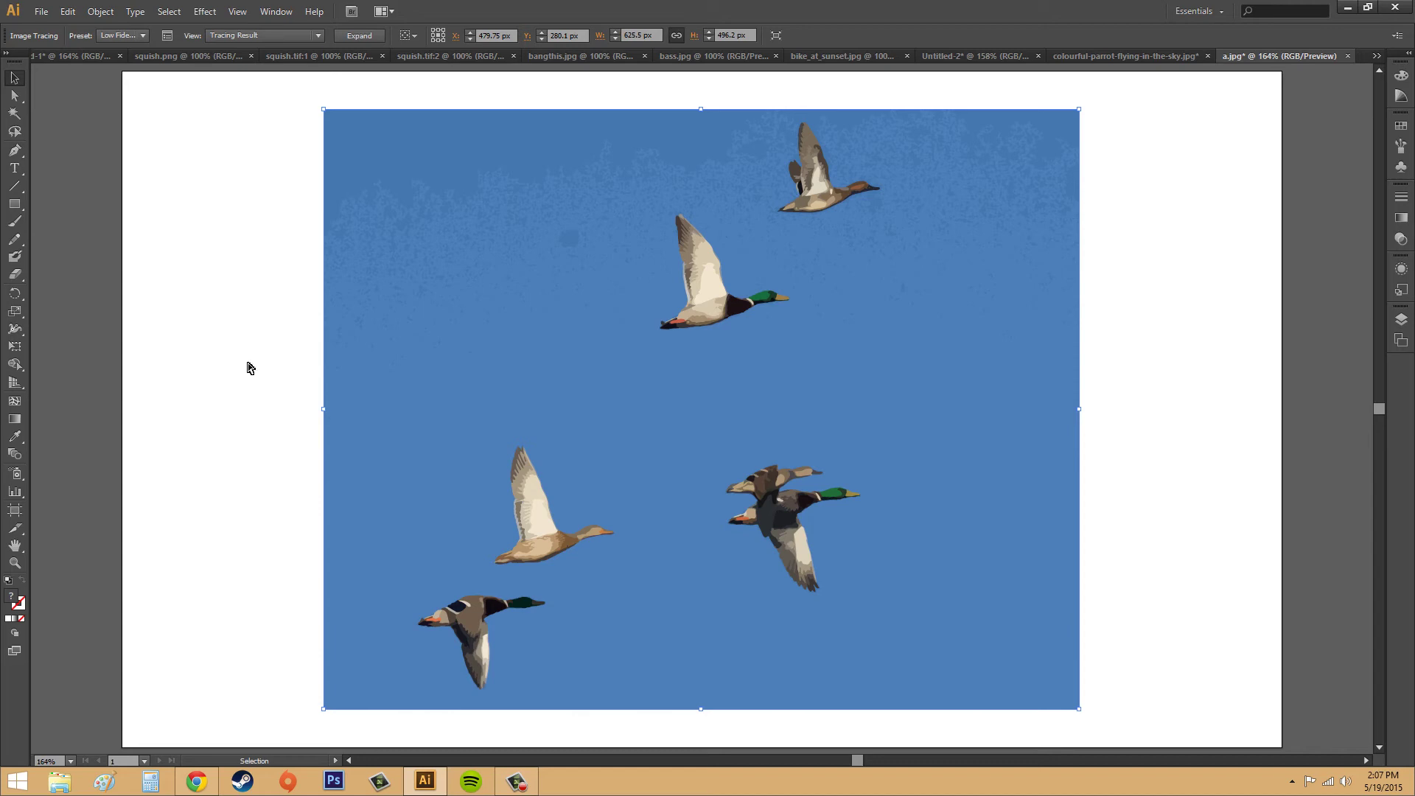
- Undo the Low Fidelity Photo trace back to the original untraced duck photo
key(a)
key(v)
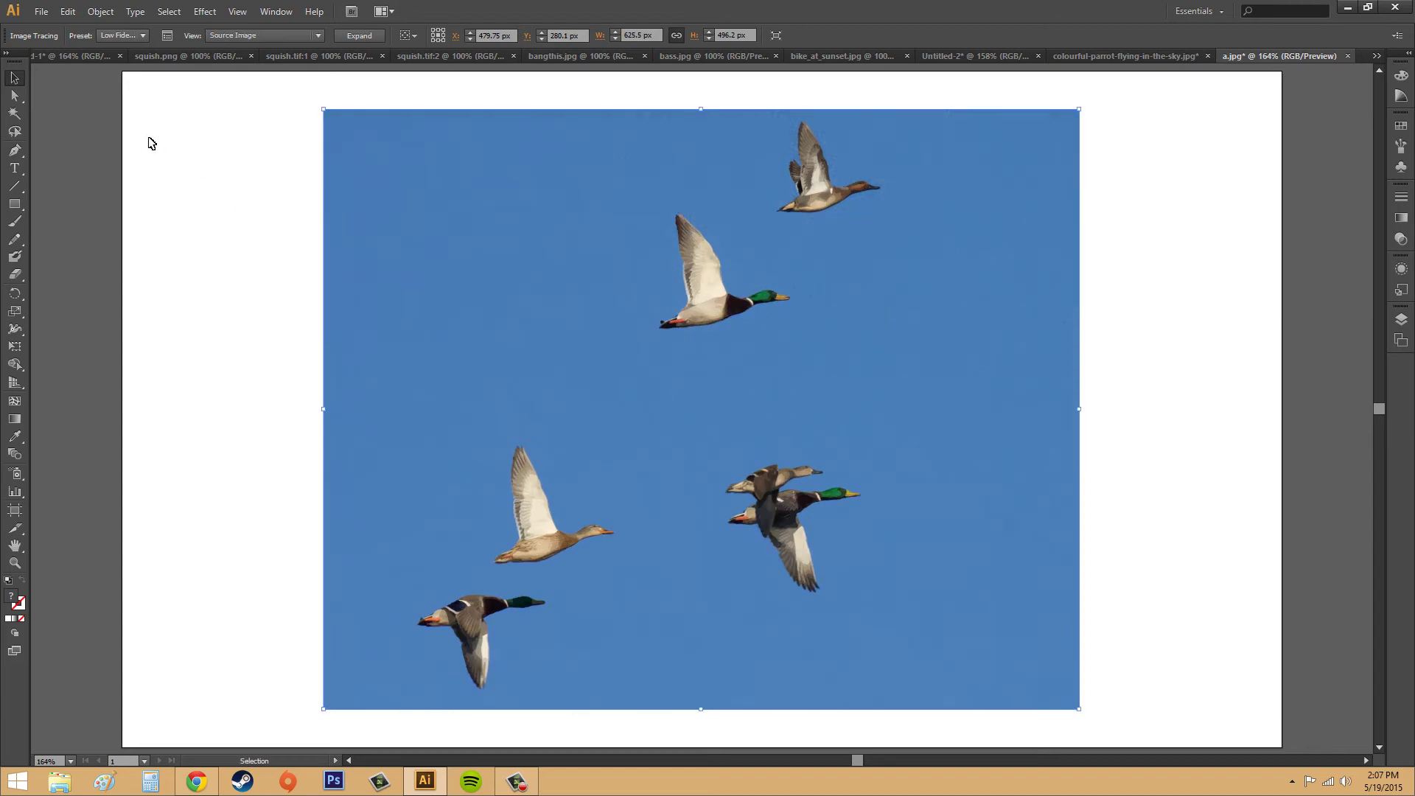
click(307, 35)
click(258, 104)
key(a)
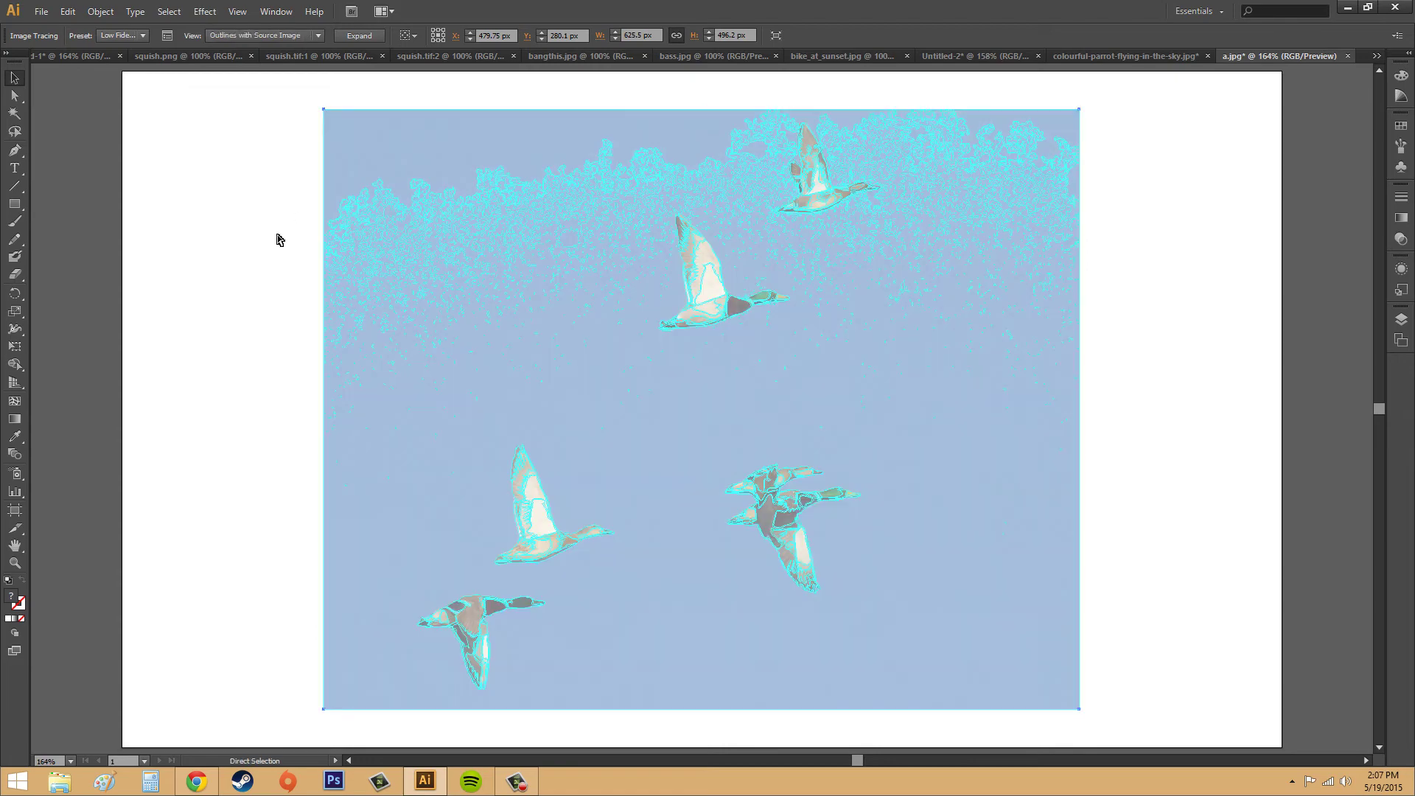
key(ctrl+z)
key(v)
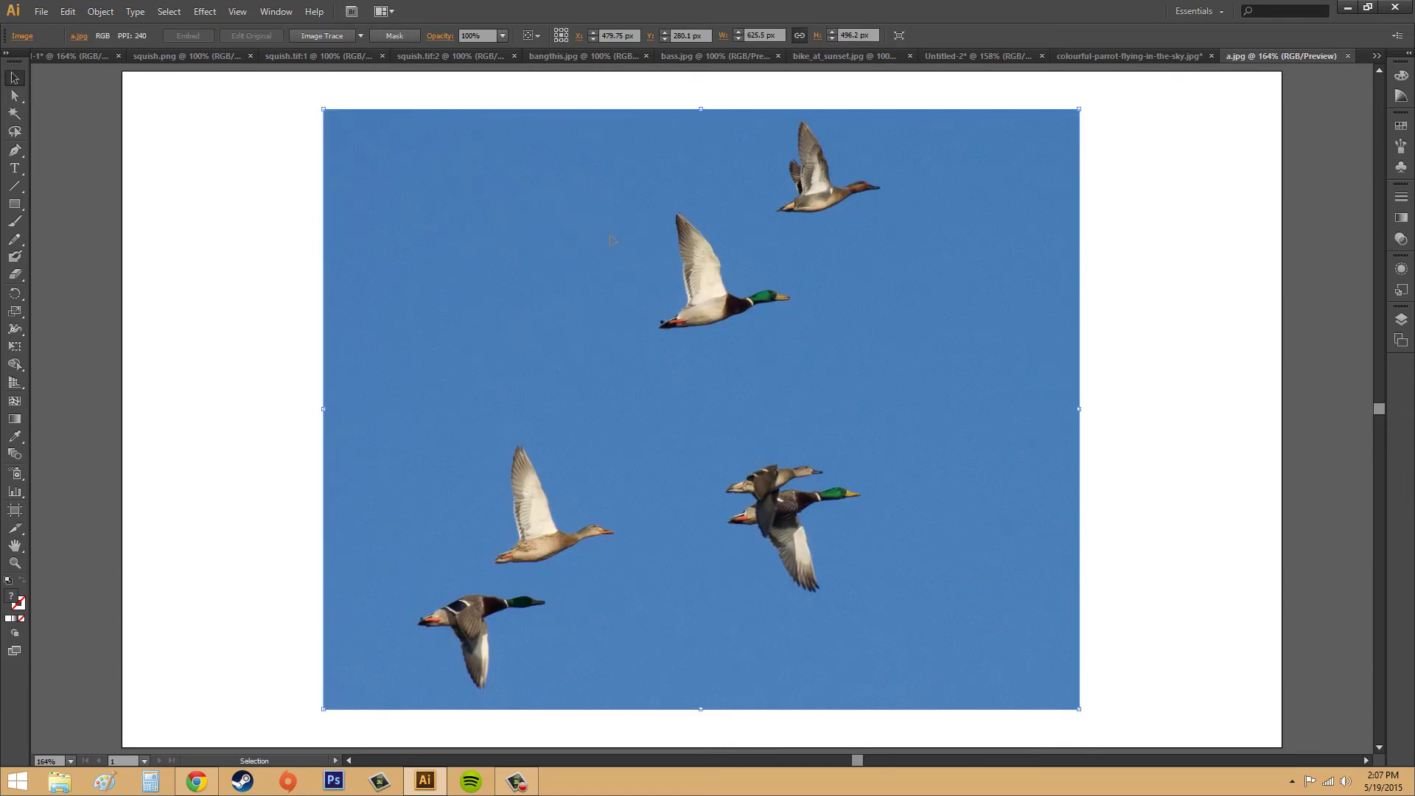
- Trace the photo with the Sketched Art preset, accepting the slow-tracing warning
click(361, 37)
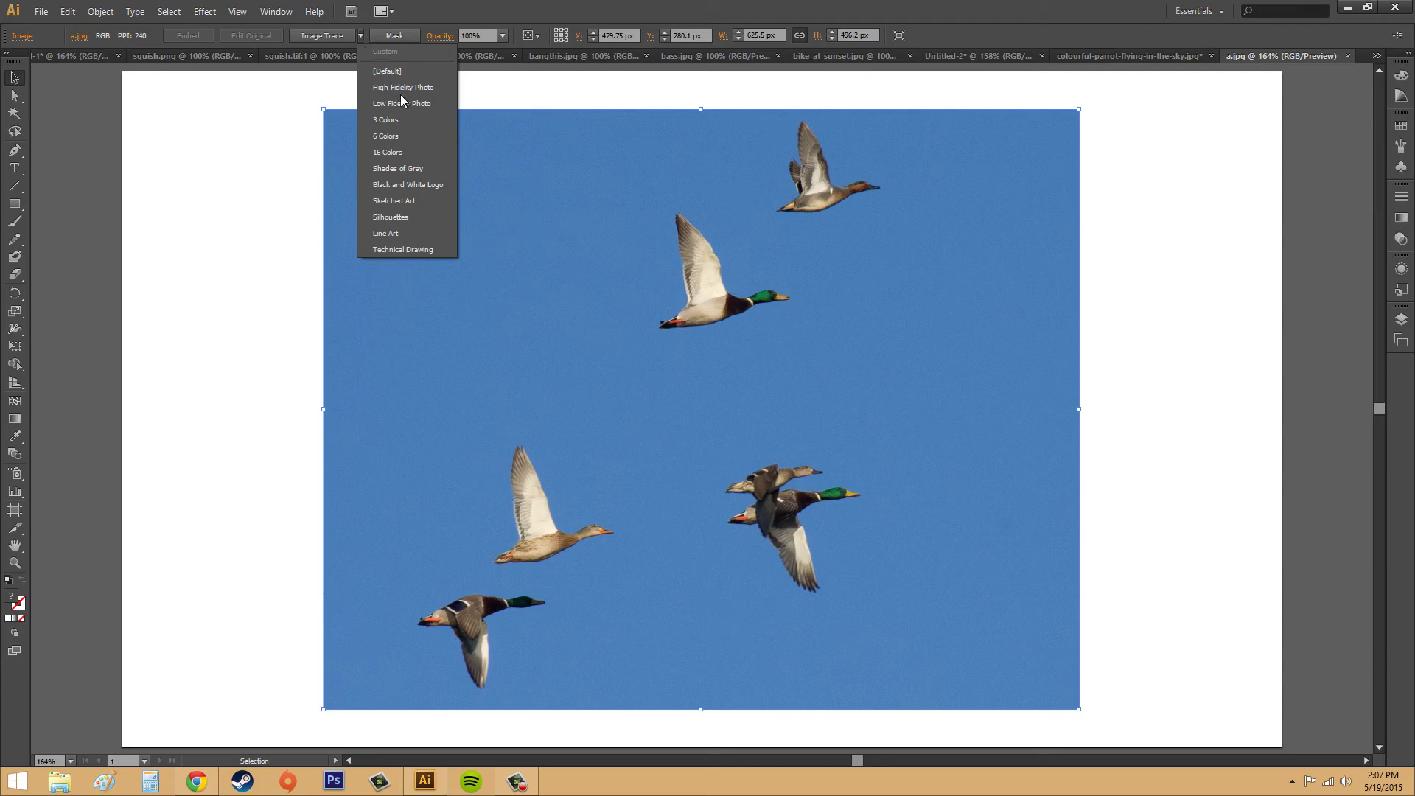
click(404, 201)
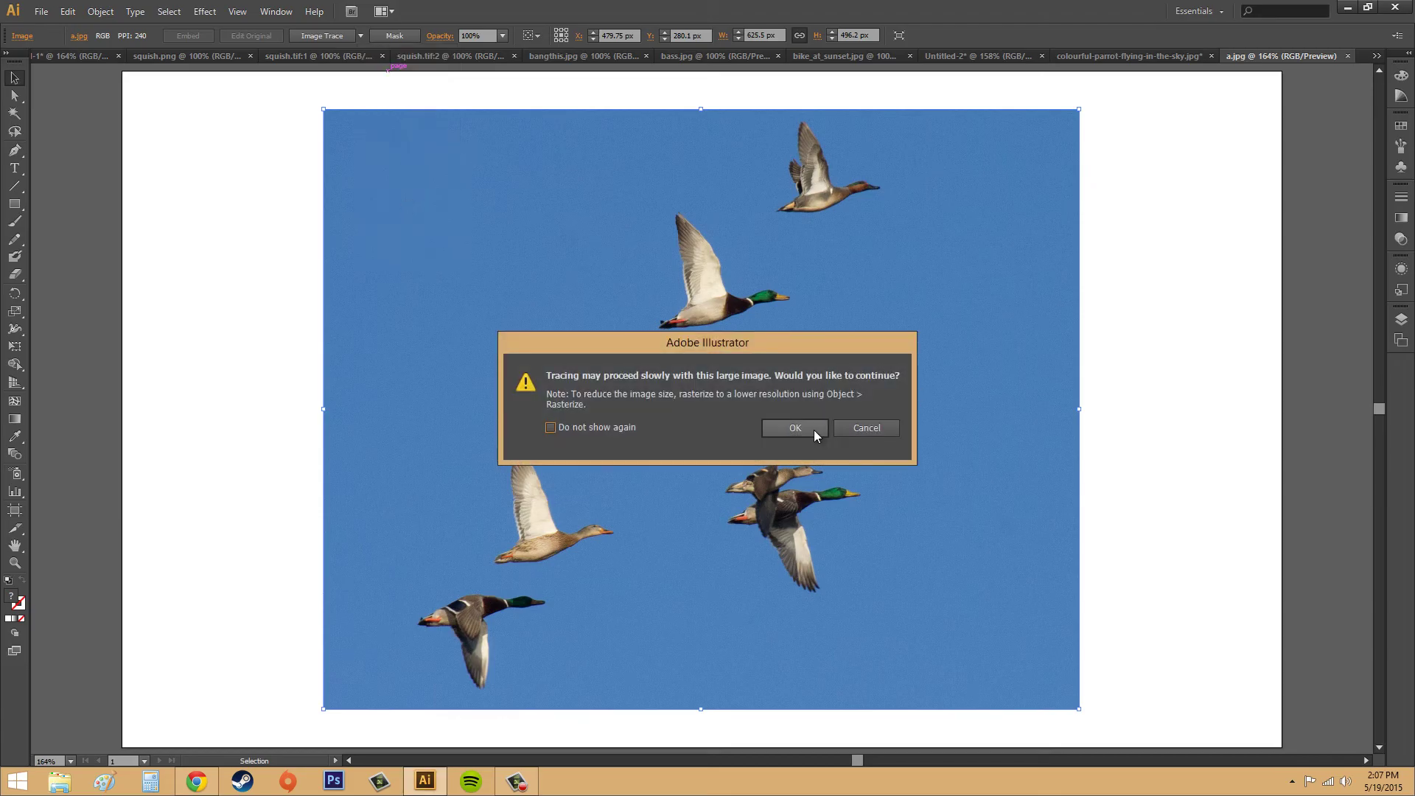
click(812, 430)
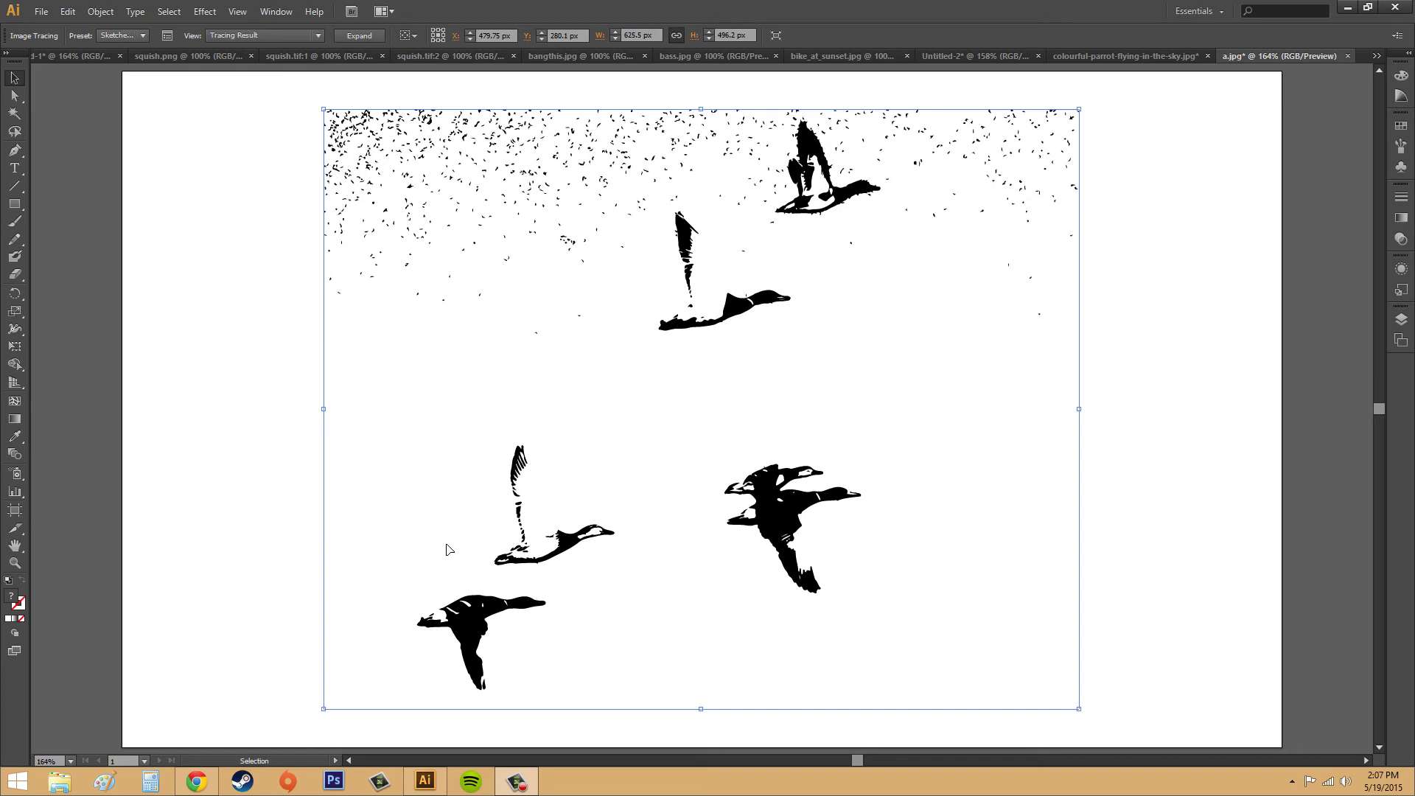
- Inspect the Sketched Art trace in Outlines view, then return to the Tracing Result view
click(242, 35)
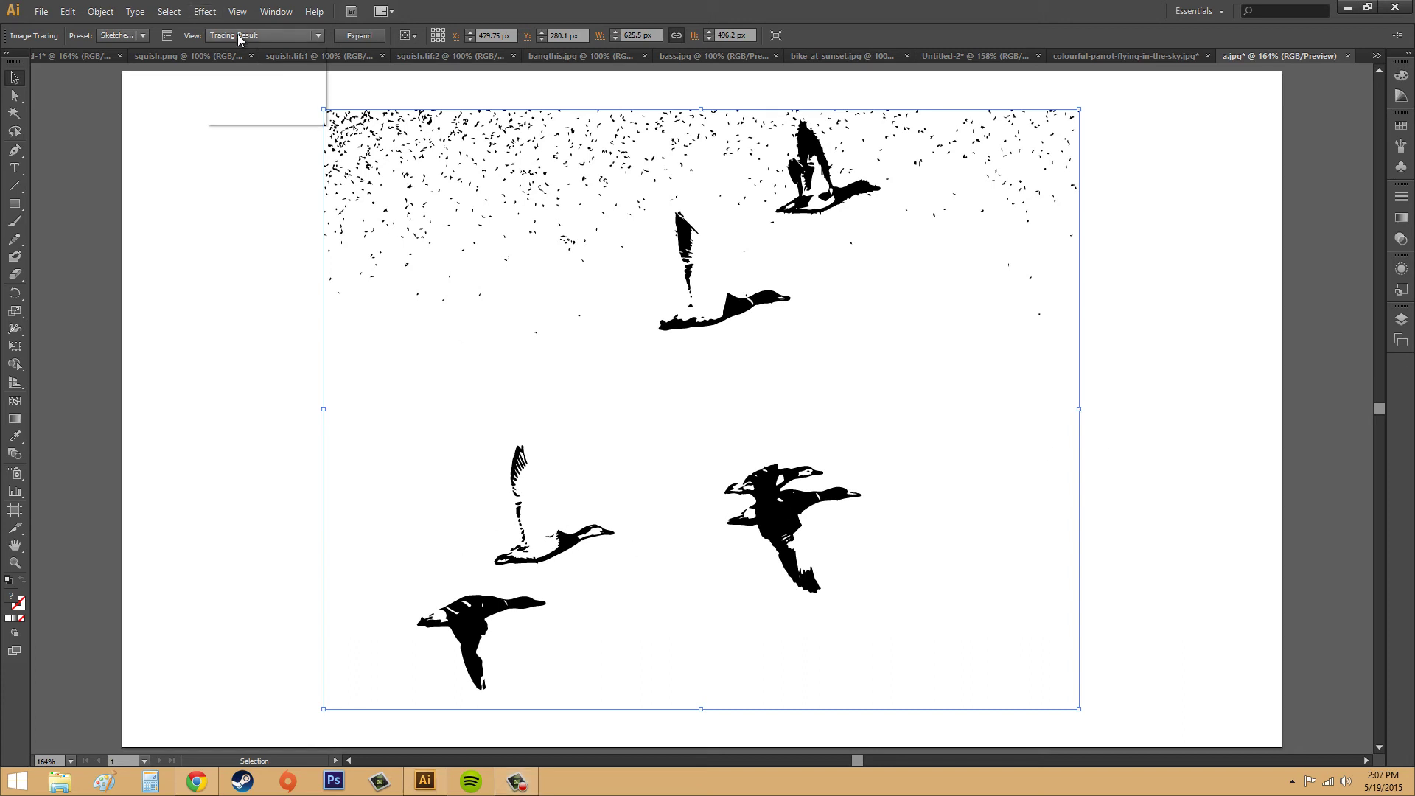
click(233, 83)
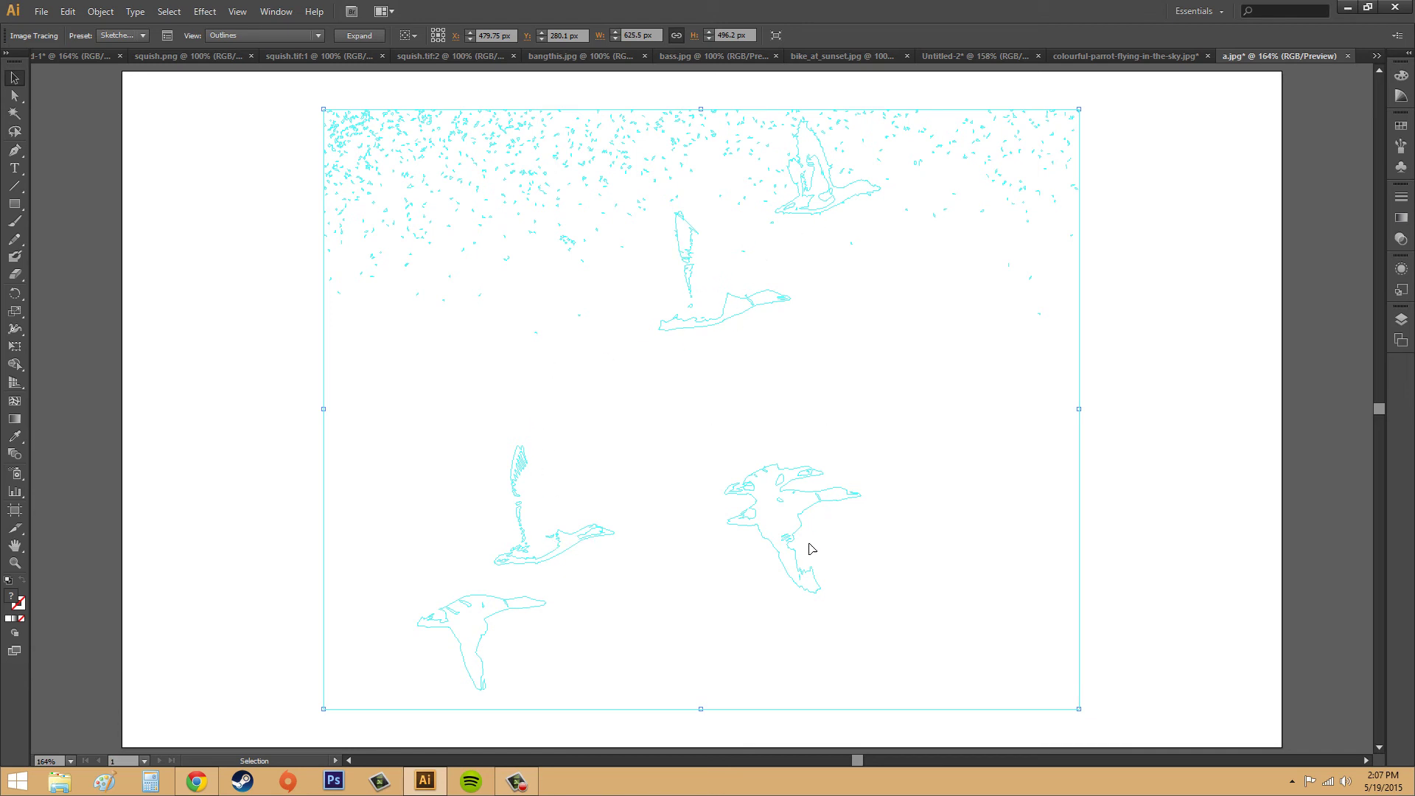
click(274, 36)
click(247, 52)
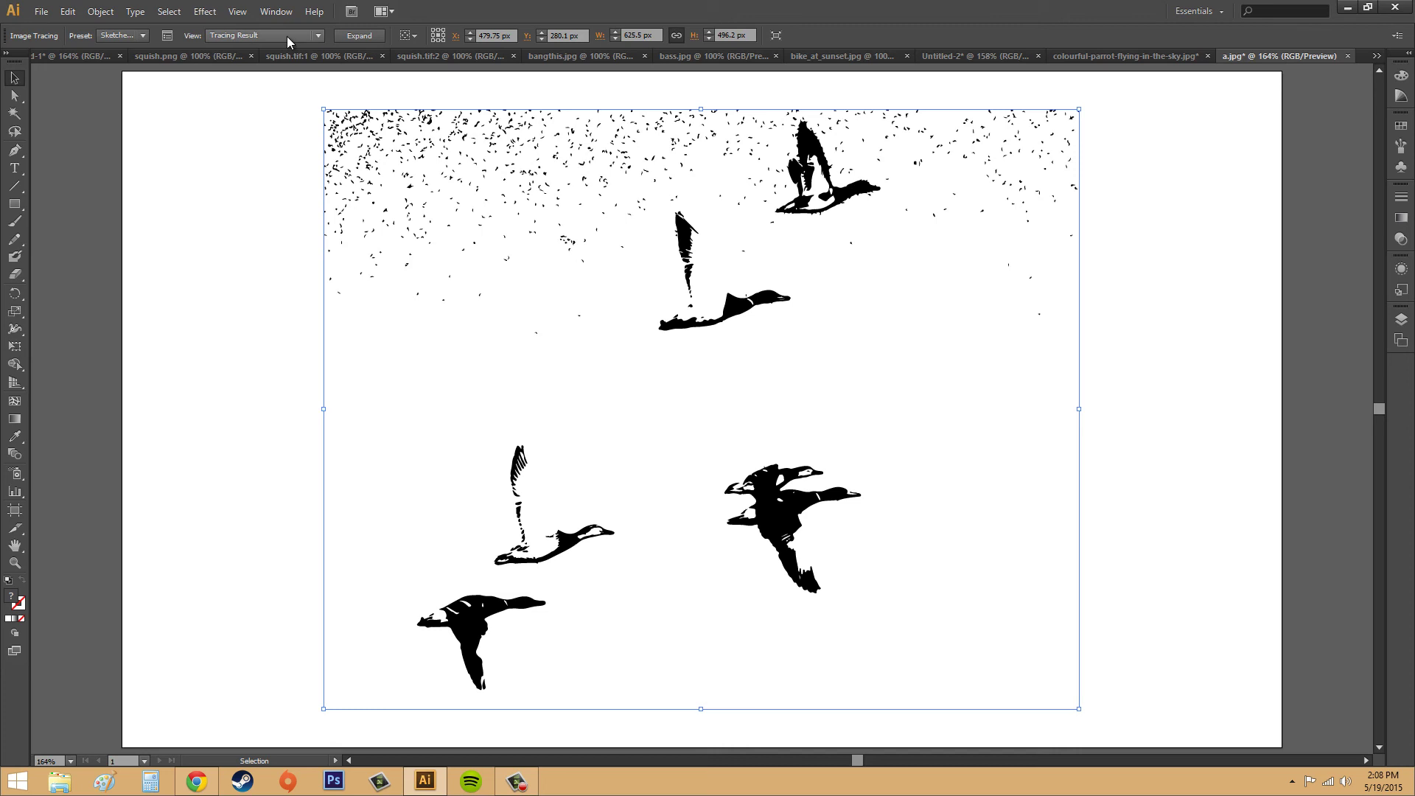
- Undo the Sketched Art trace to bring back the original blue-sky duck photo
click(322, 34)
click(323, 33)
click(322, 34)
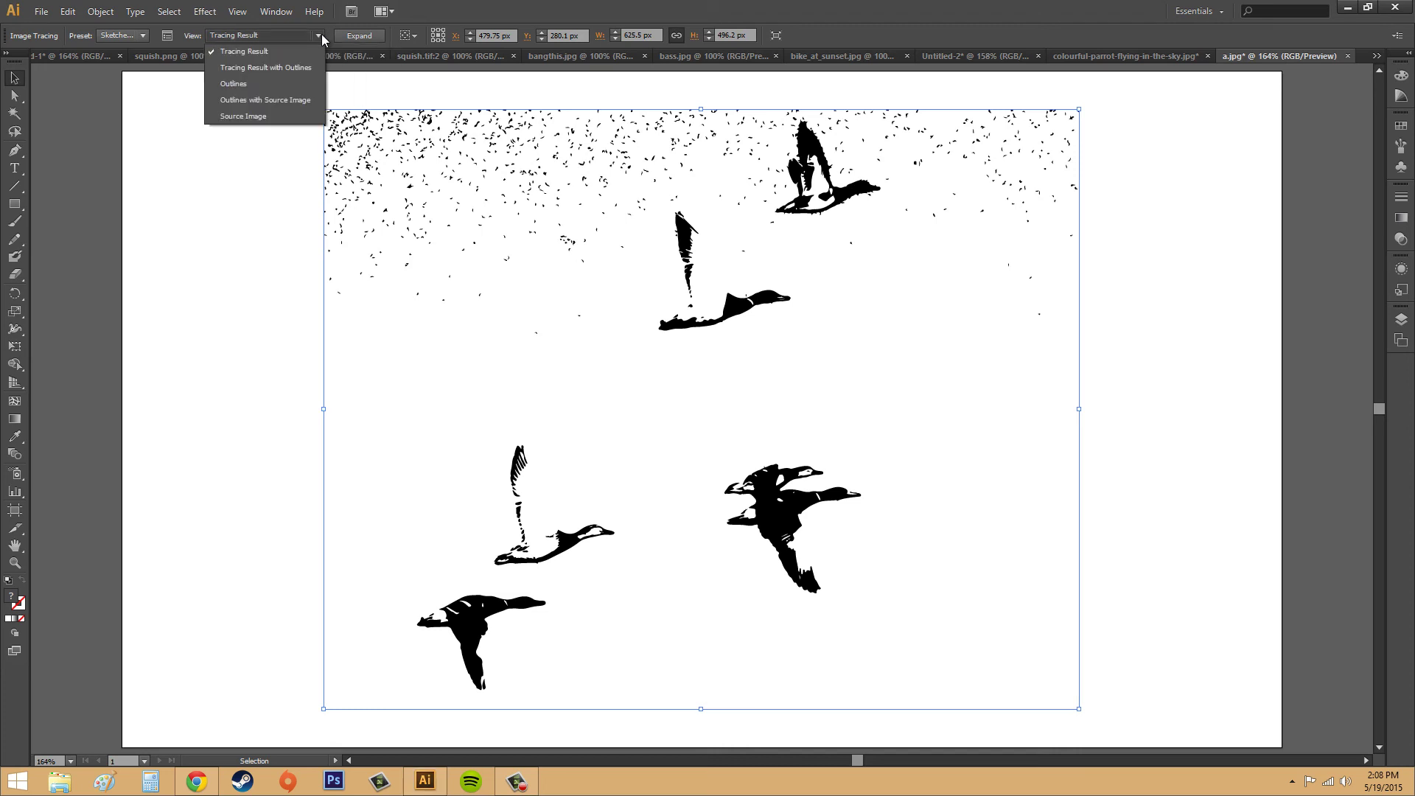
click(322, 34)
click(321, 34)
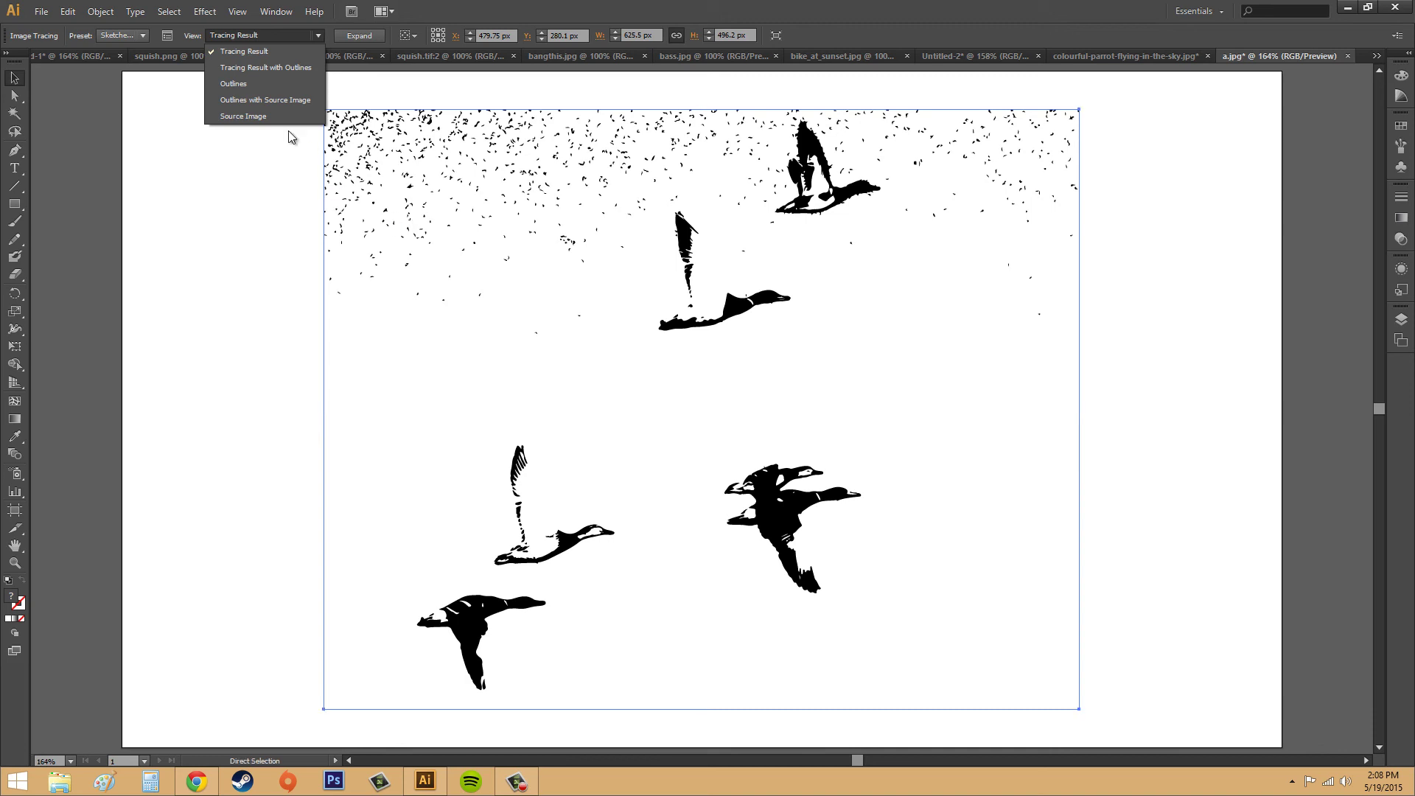
click(216, 276)
key(ctrl+y)
key(ctrl+y)
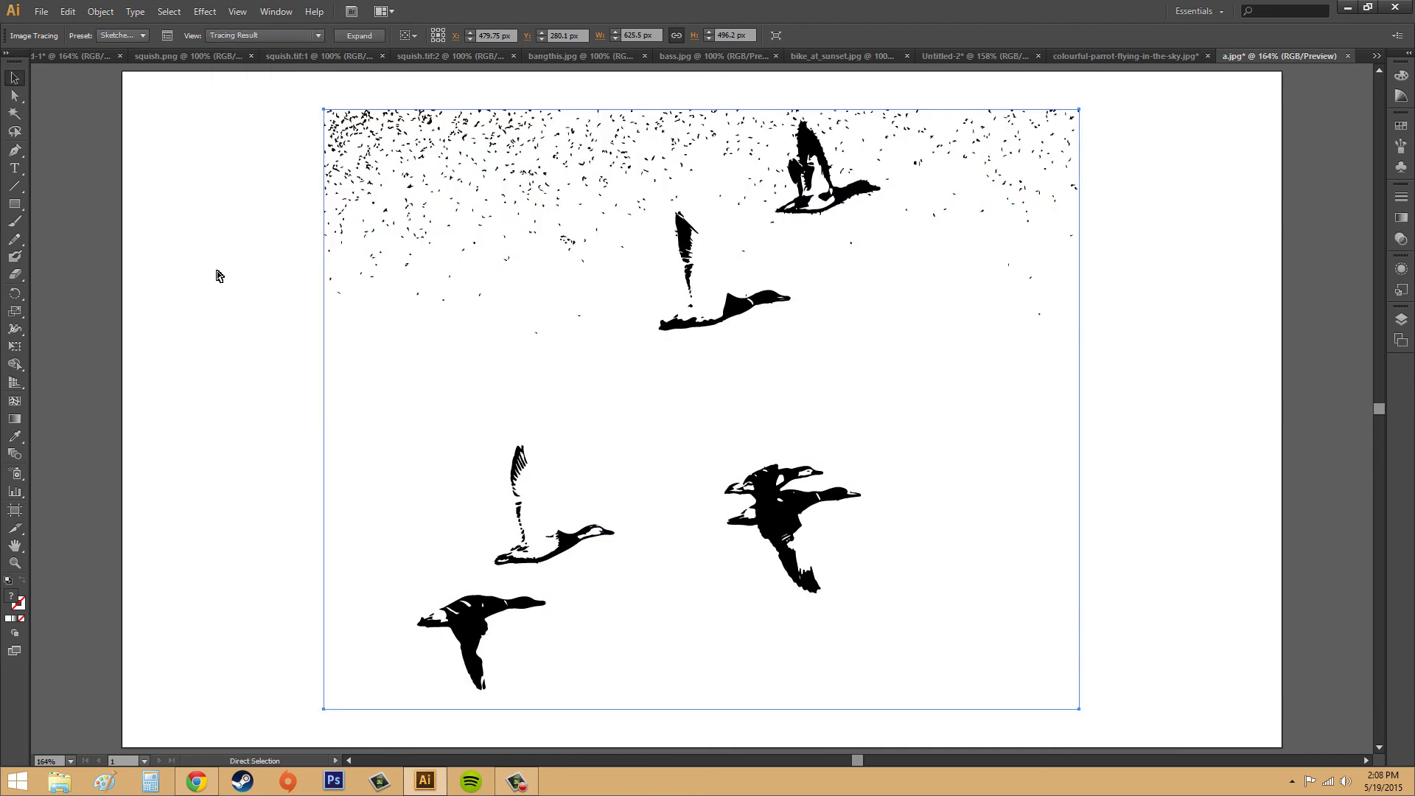
key(ctrl+z)
click(359, 37)
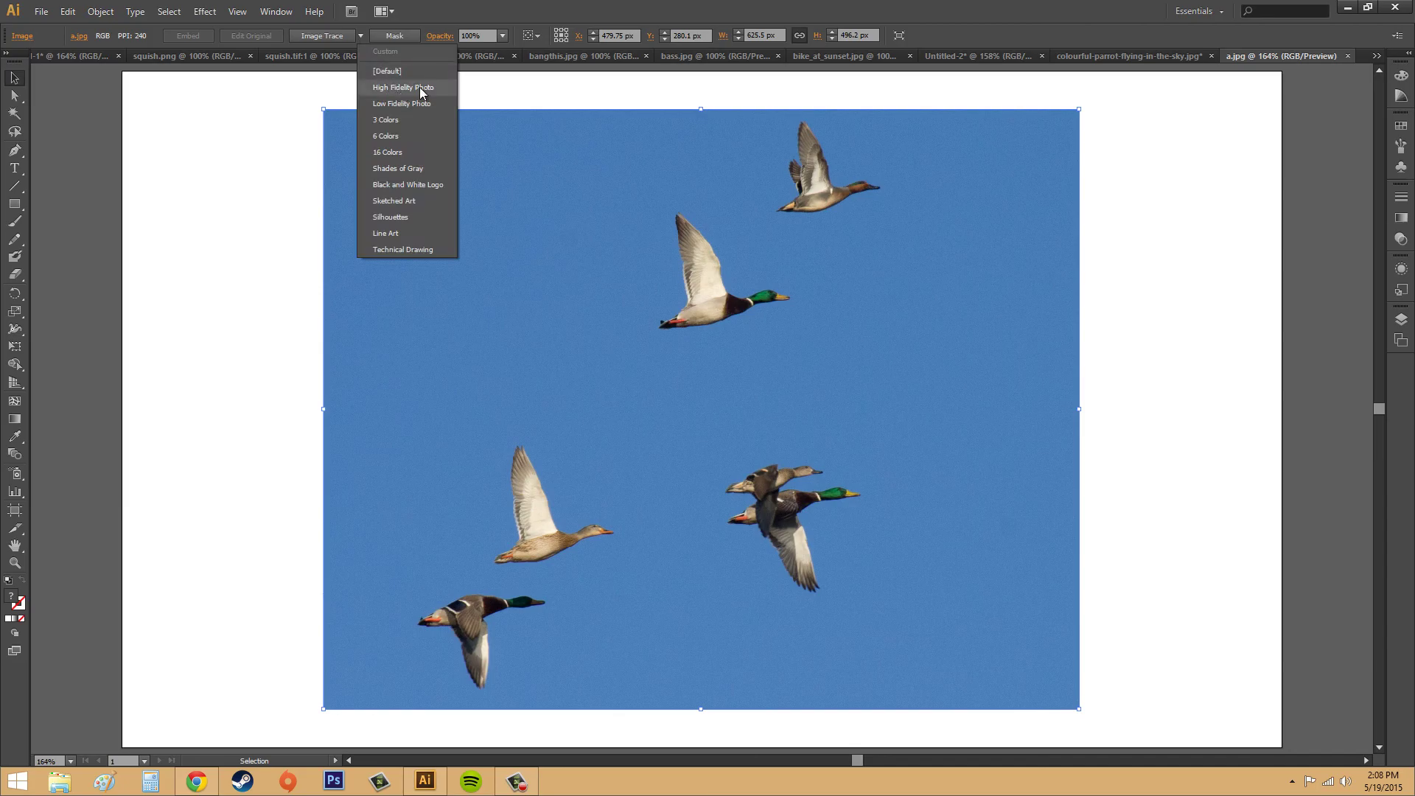
click(1156, 335)
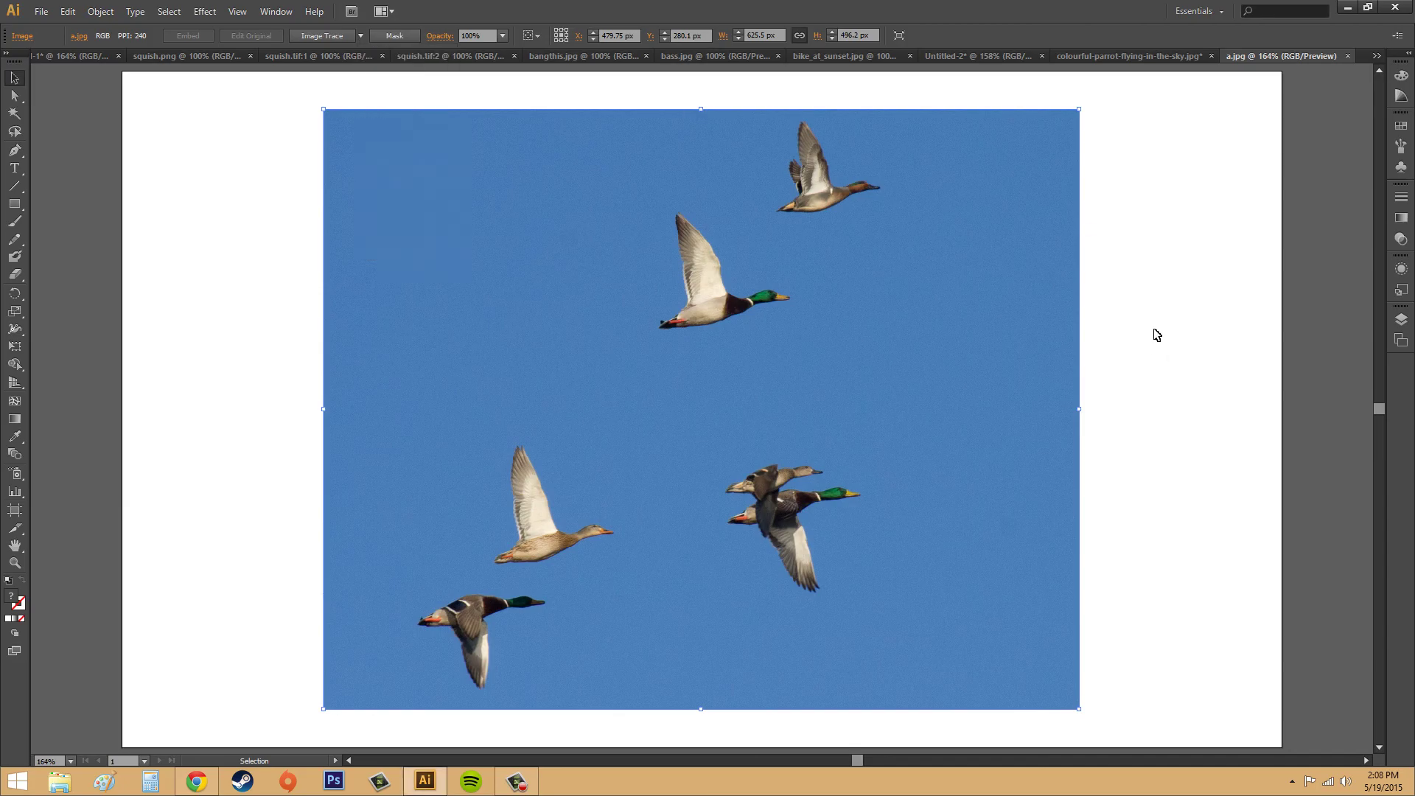